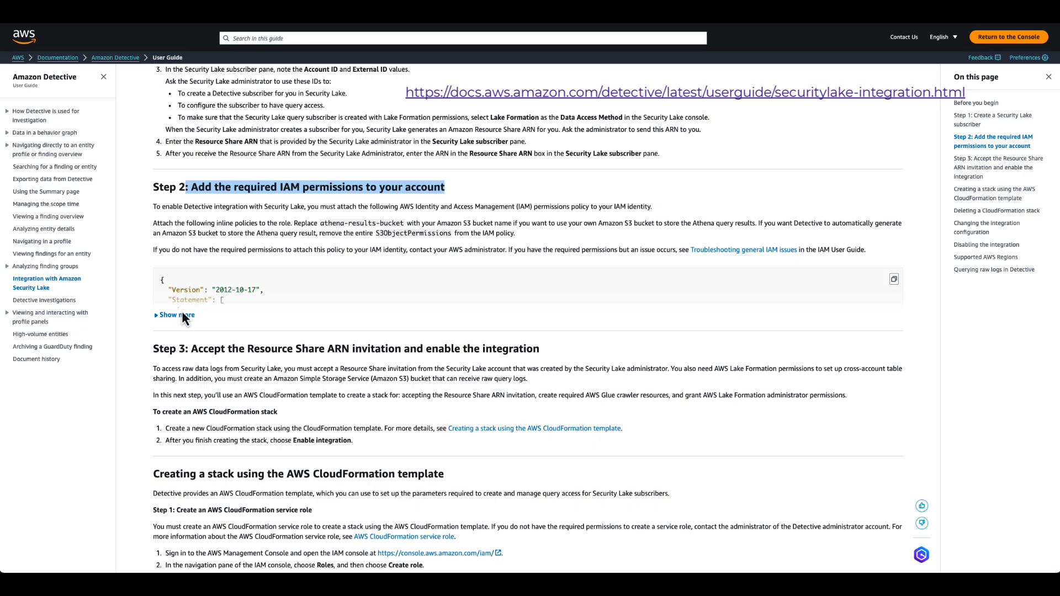
Step: Expand and review the IAM permissions policy under Step 2 of the Security Lake integration guide
scroll(232, 292, "down", 6)
scroll(231, 292, "down", 12)
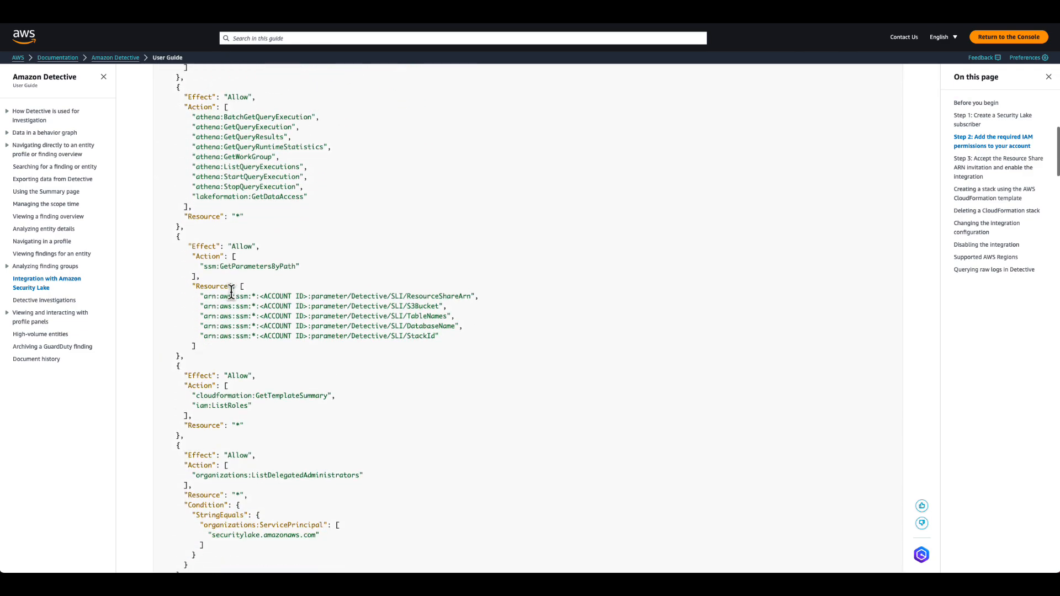
scroll(231, 293, "up", 6)
scroll(231, 291, "up", 3)
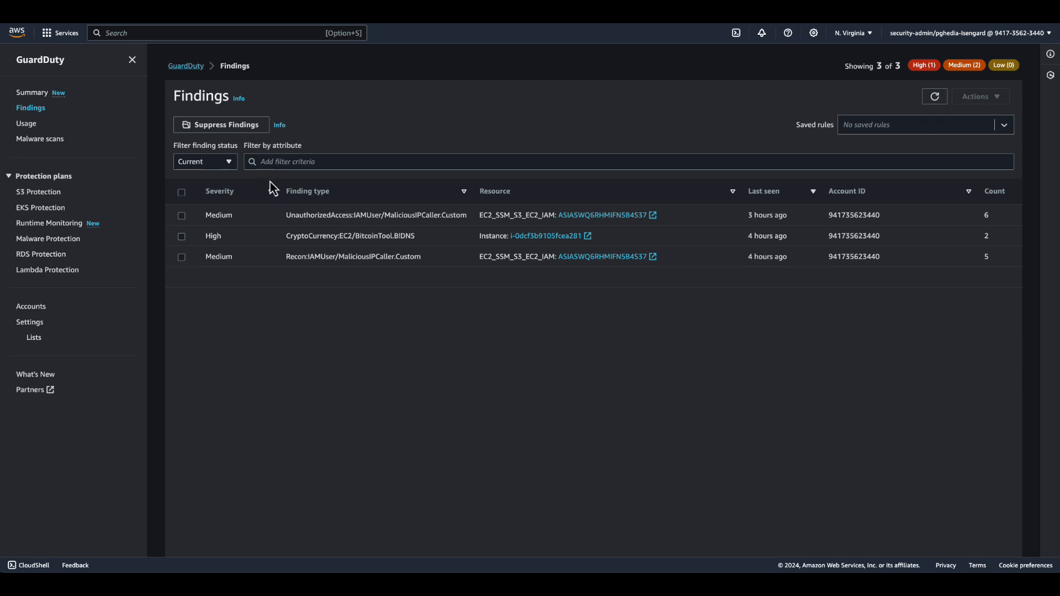
Step: Open the UnauthorizedAccess:IAMUser/MaliciousIPCaller.Custom finding in GuardDuty and examine its overview, affected resource and instance details
left_click(270, 220)
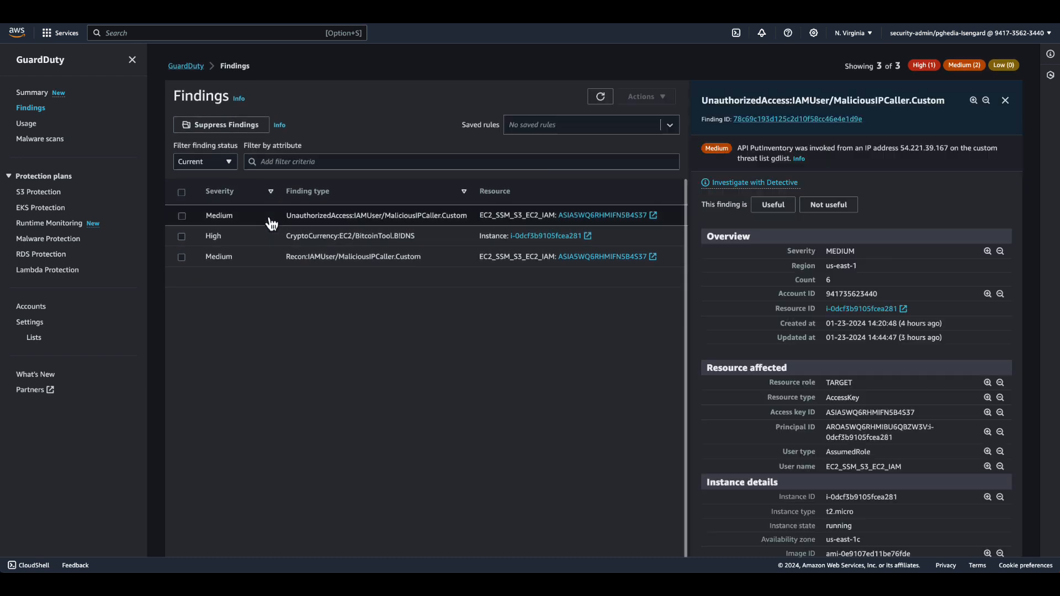
scroll(878, 297, "down", 2)
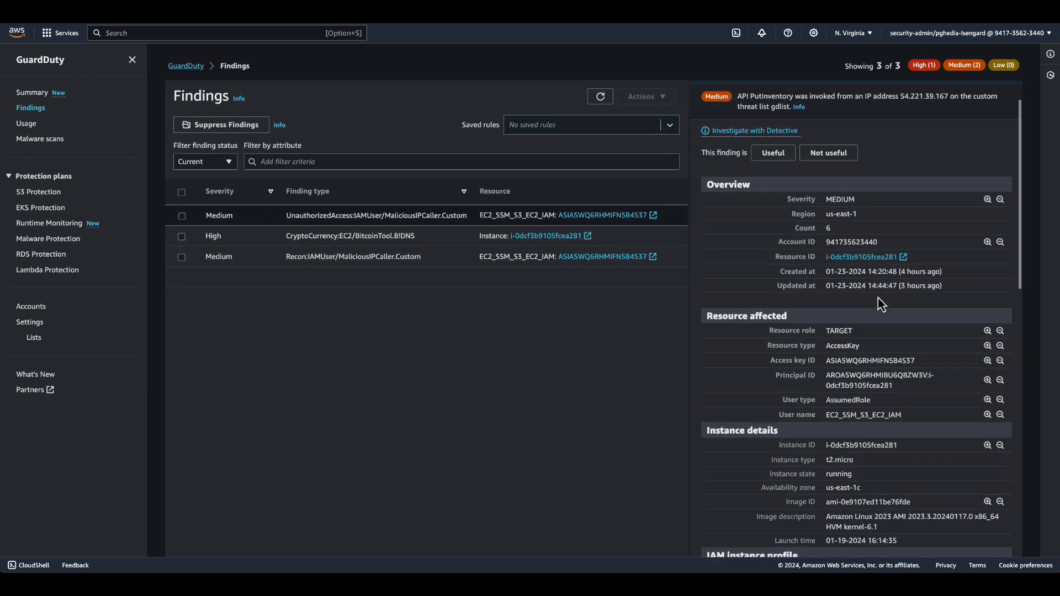
scroll(858, 314, "down", 3)
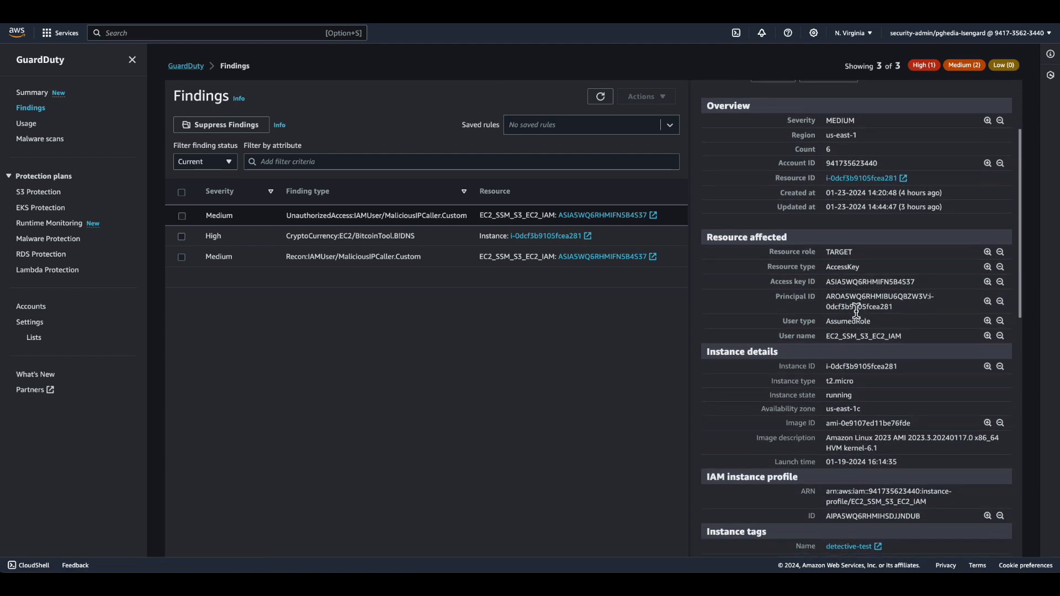
scroll(855, 323, "down", 2)
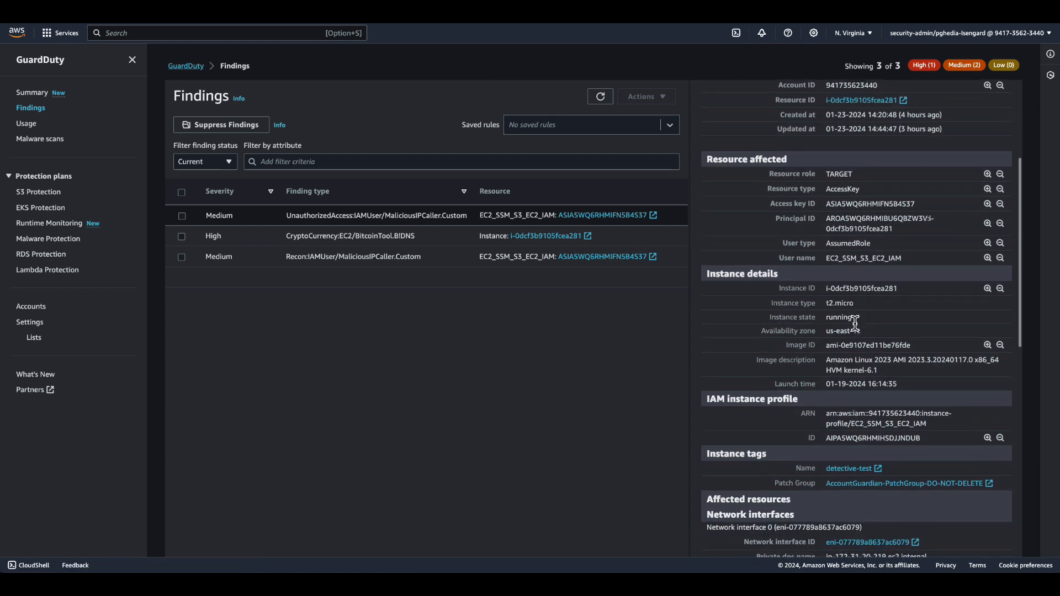
scroll(857, 329, "down", 2)
scroll(857, 330, "down", 1)
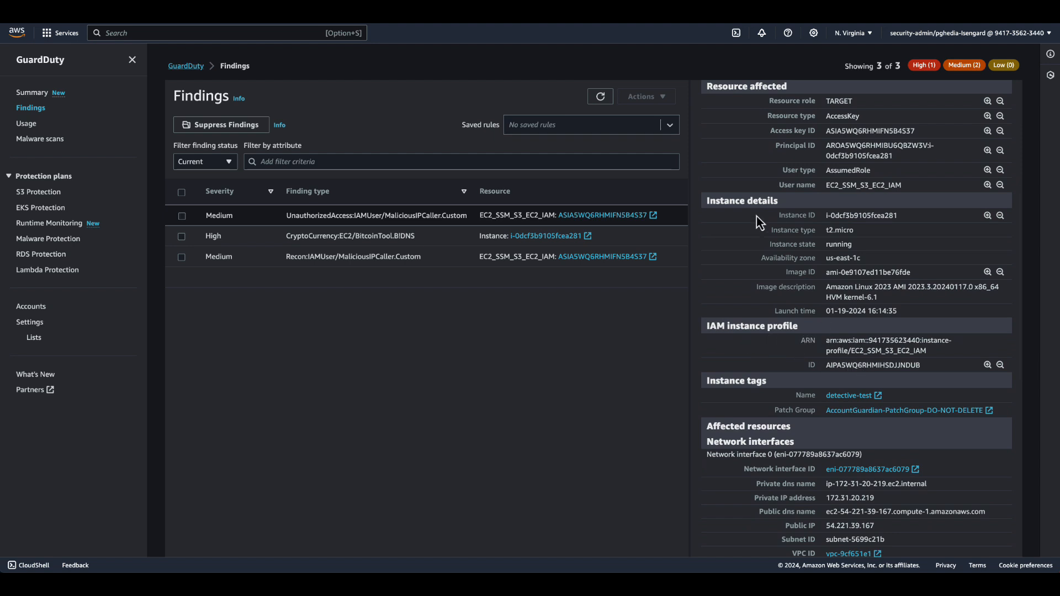
scroll(757, 217, "up", 5)
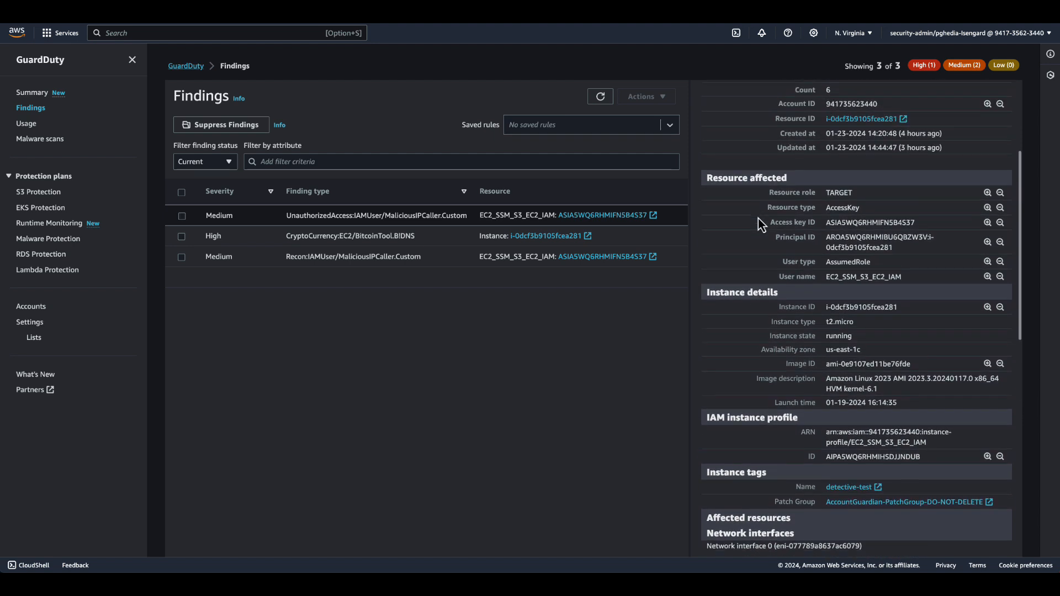
scroll(758, 218, "up", 2)
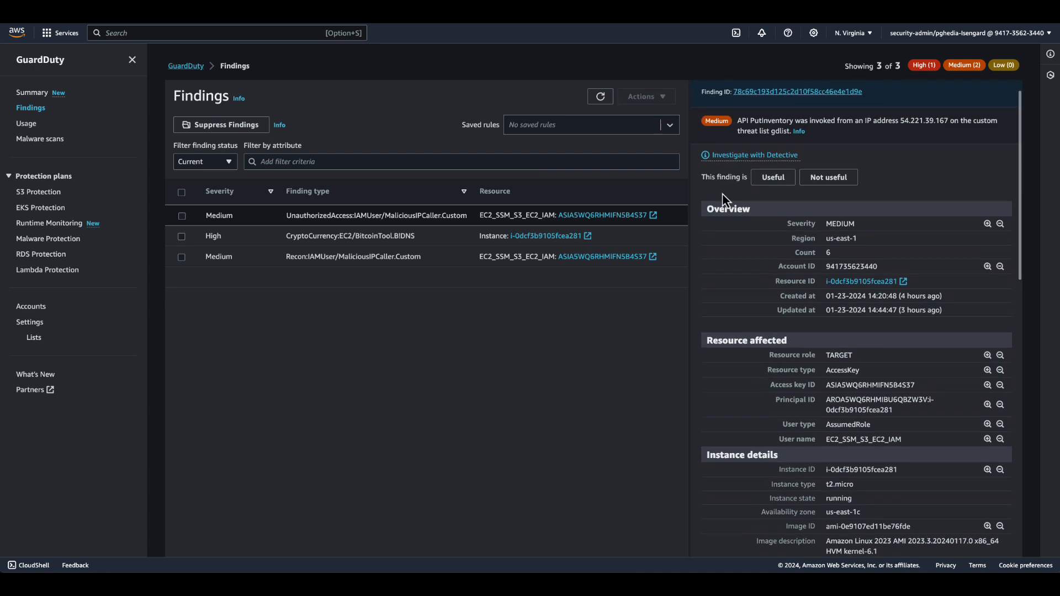
Step: Investigate the finding's role session with Detective and examine its associated findings and overall API call volume
left_click(738, 158)
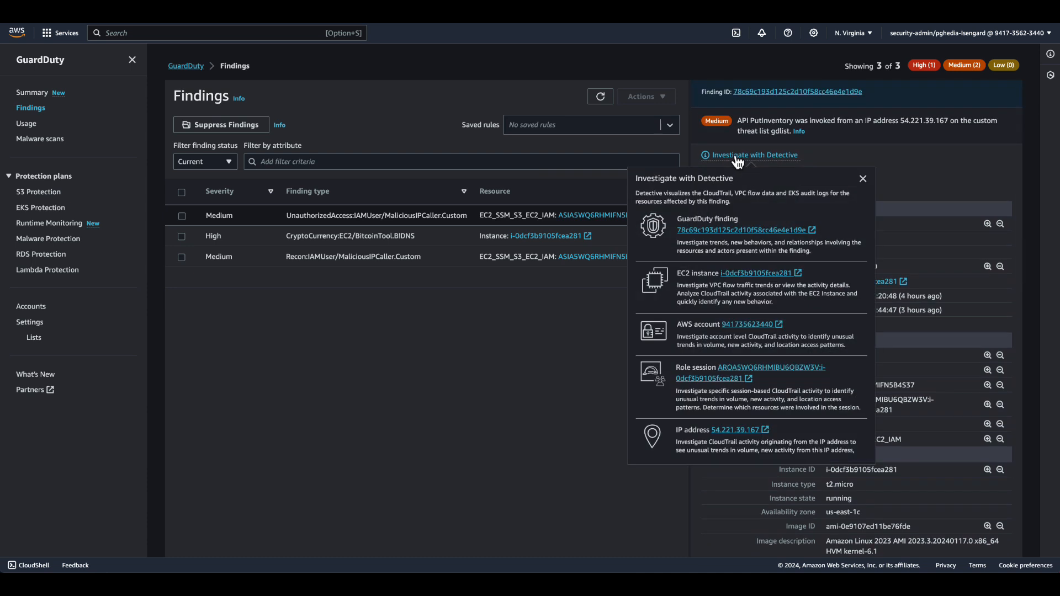
left_click(737, 374)
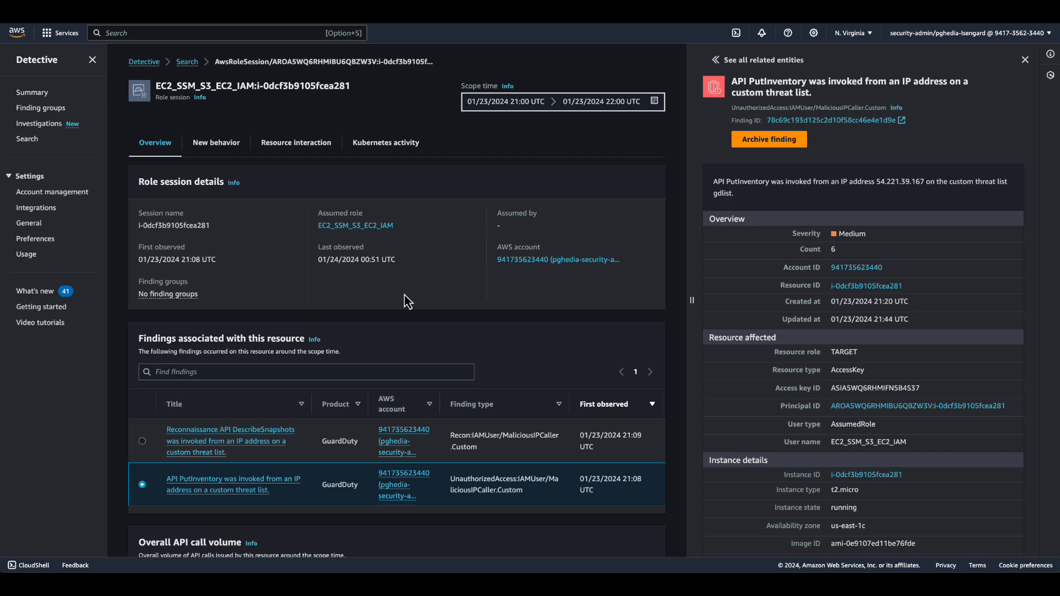
scroll(392, 277, "down", 5)
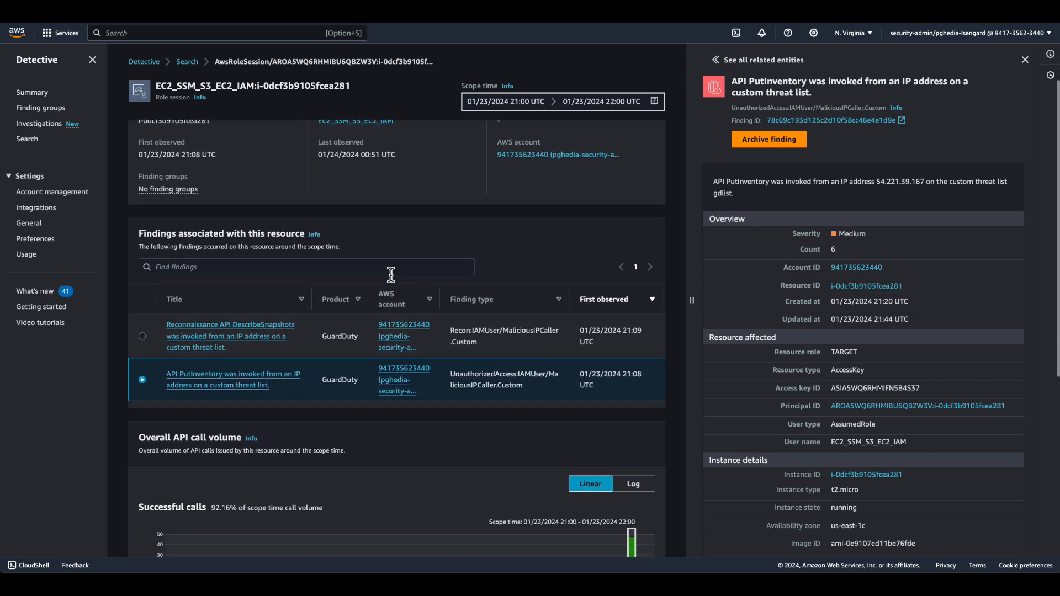
scroll(392, 277, "down", 5)
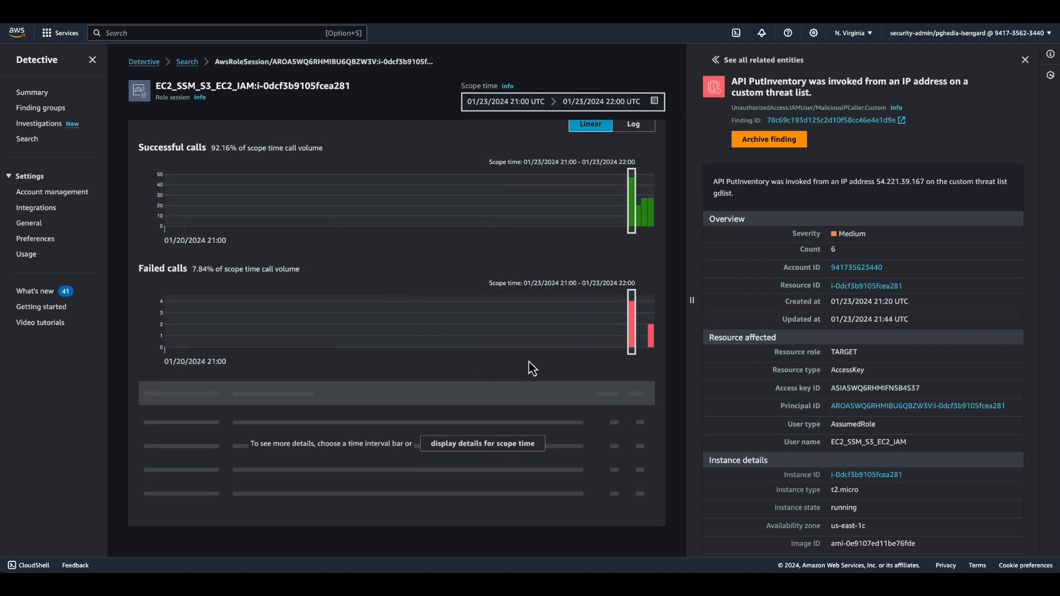
scroll(500, 426, "up", 1)
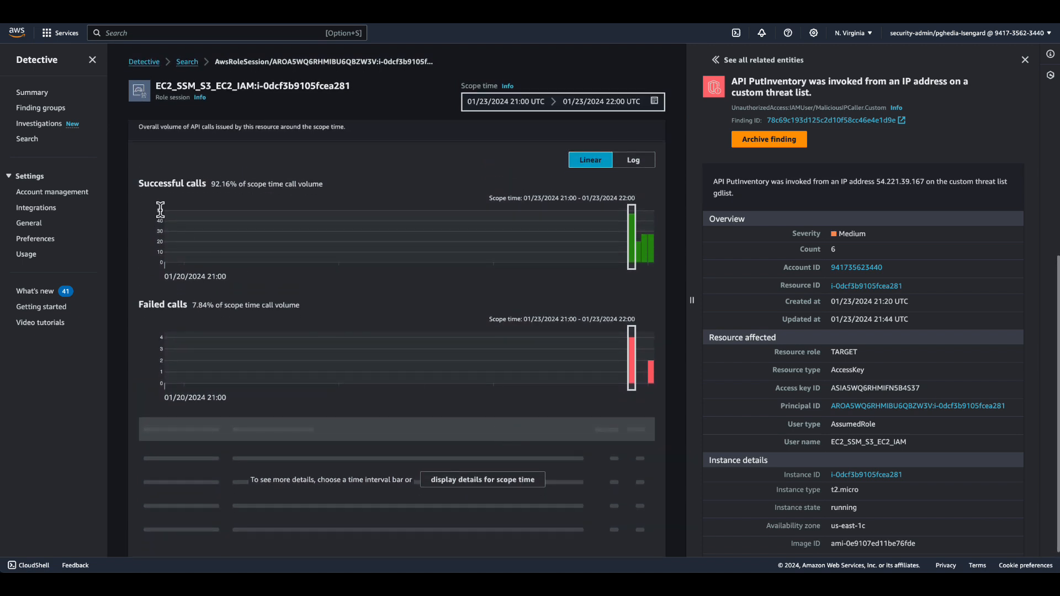
Step: Display the activity details for the scope time, list the API methods by service, and expand the iam calls
left_click(455, 479)
scroll(449, 476, "down", 1)
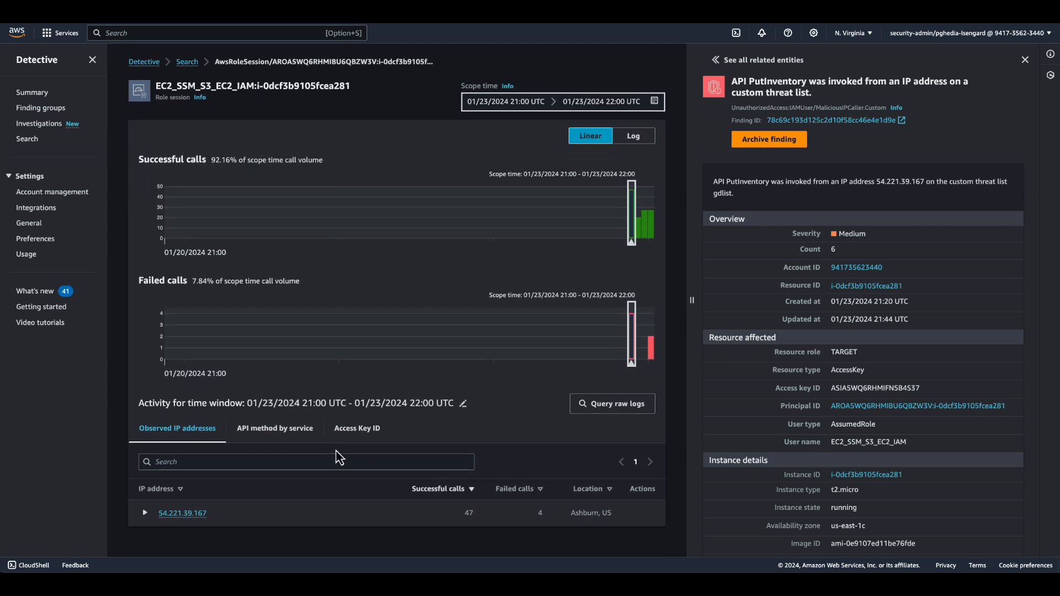
left_click(294, 437)
scroll(295, 441, "down", 2)
scroll(294, 442, "down", 1)
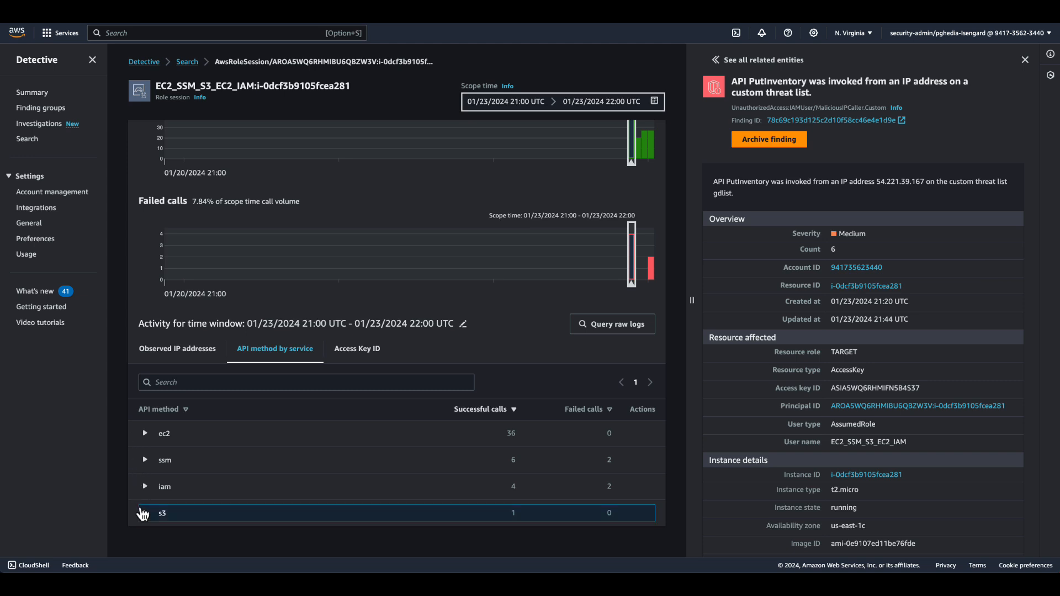
scroll(138, 516, "up", 1)
left_click(146, 508)
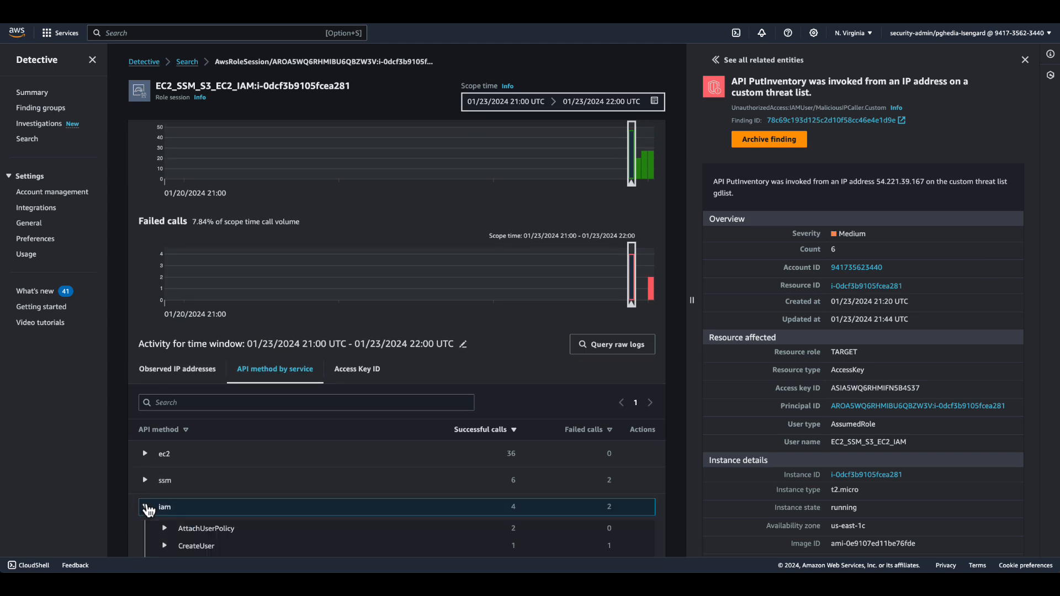
scroll(148, 511, "down", 4)
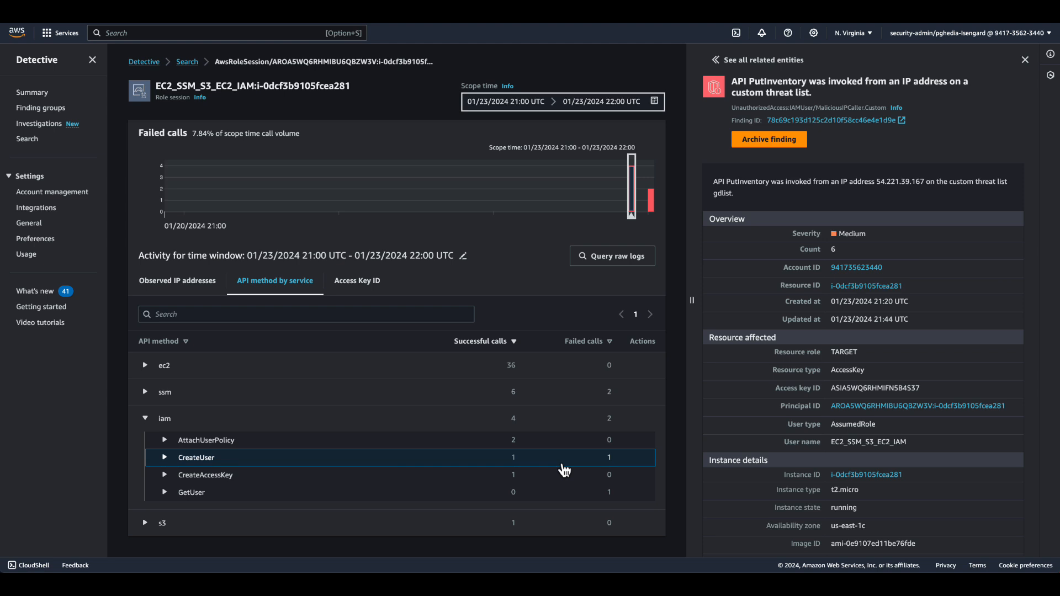
Step: Expand the iam CreateUser calls down to the access key and query their raw logs
left_click(165, 458)
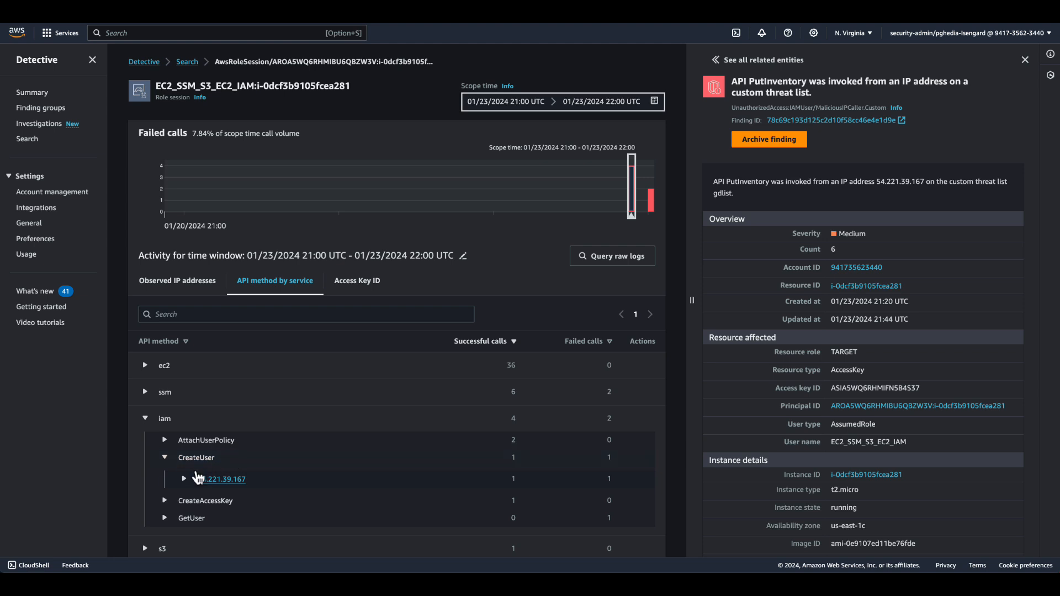
left_click(185, 479)
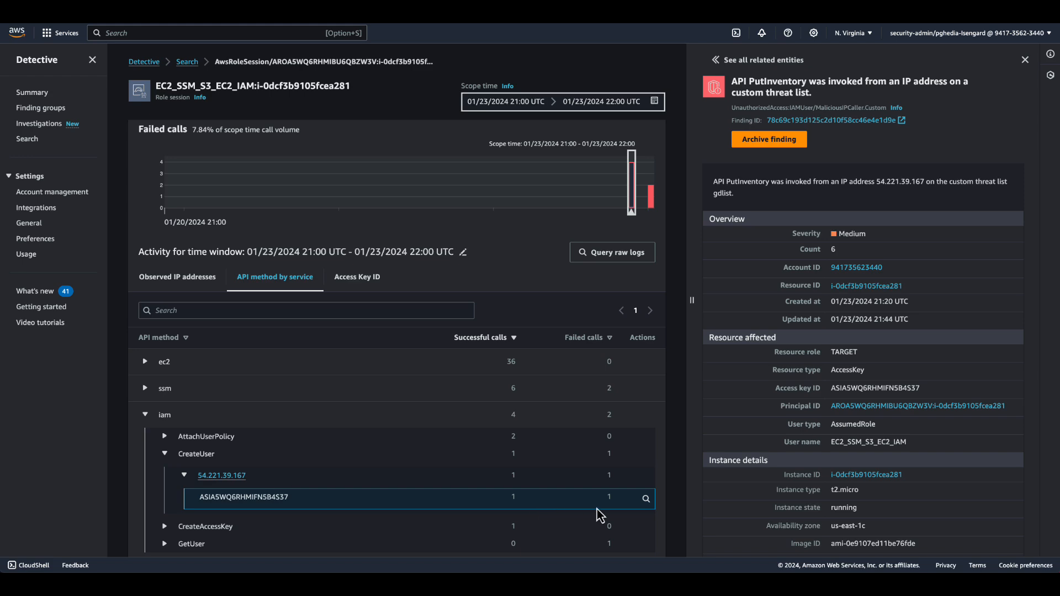
left_click(646, 500)
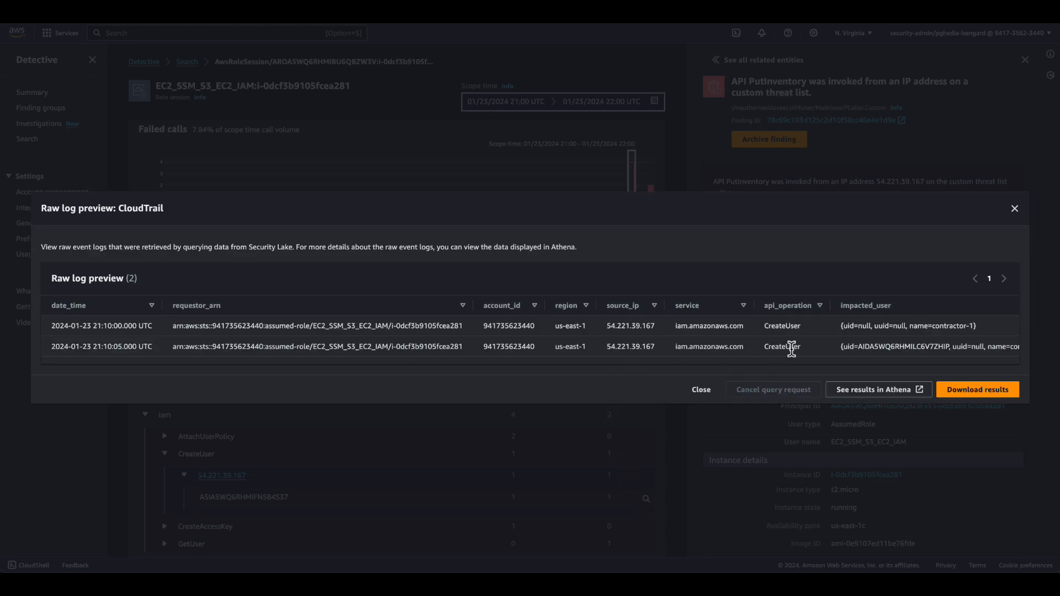
Step: Examine the impacted users, response elements and errors in the CreateUser raw log preview, and close it
scroll(782, 353, "right", 5)
left_click_drag(782, 348, 842, 343)
scroll(833, 350, "right", 3)
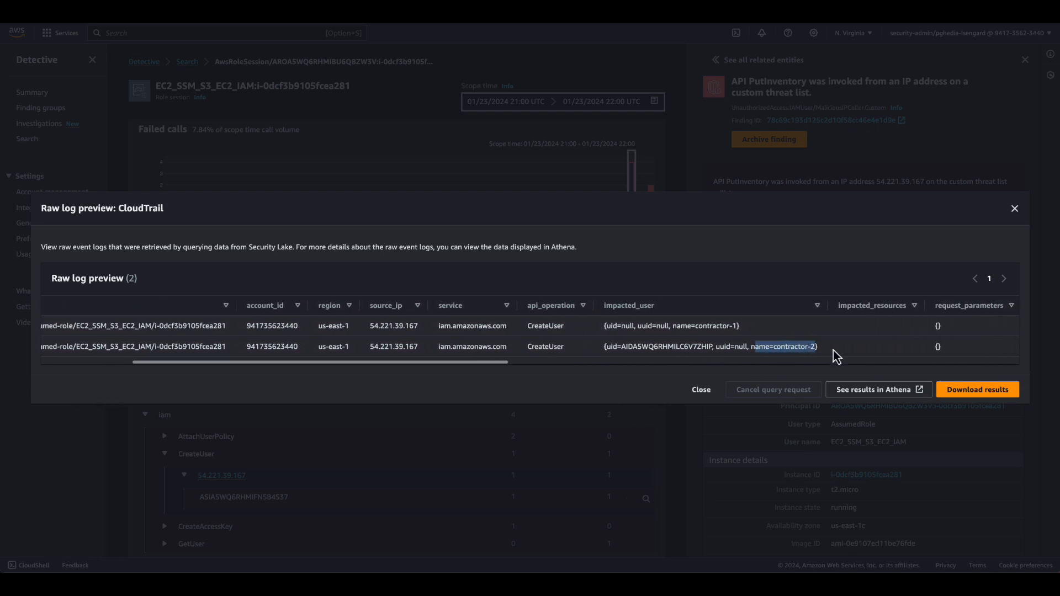
scroll(647, 343, "right", 5)
scroll(647, 345, "right", 5)
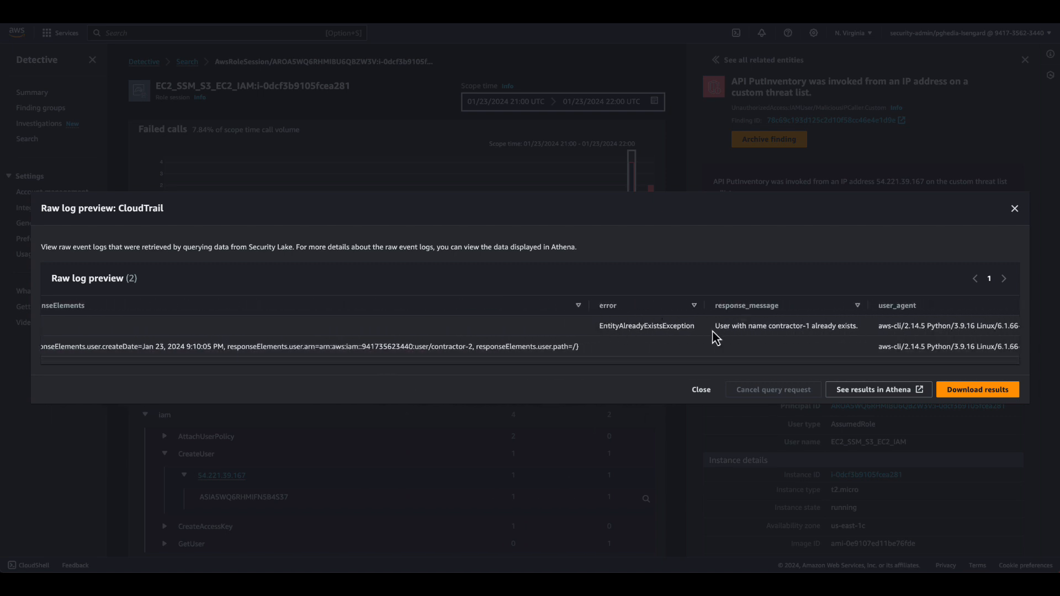
scroll(794, 339, "left", 1)
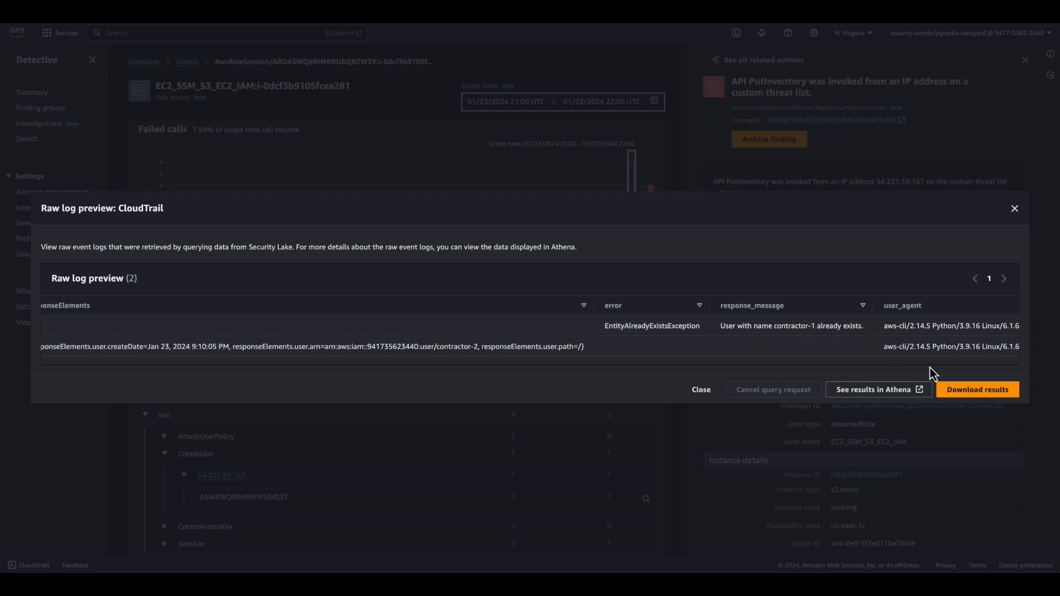
left_click(1015, 210)
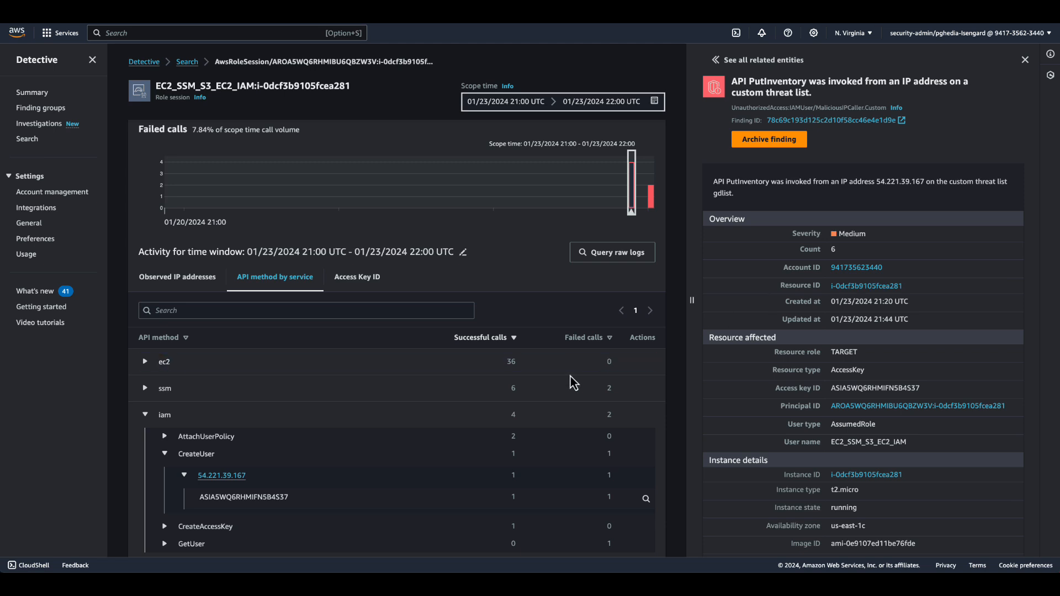
Step: Expand the iam CreateAccessKey calls down to the access key and query their raw logs
scroll(172, 482, "down", 1)
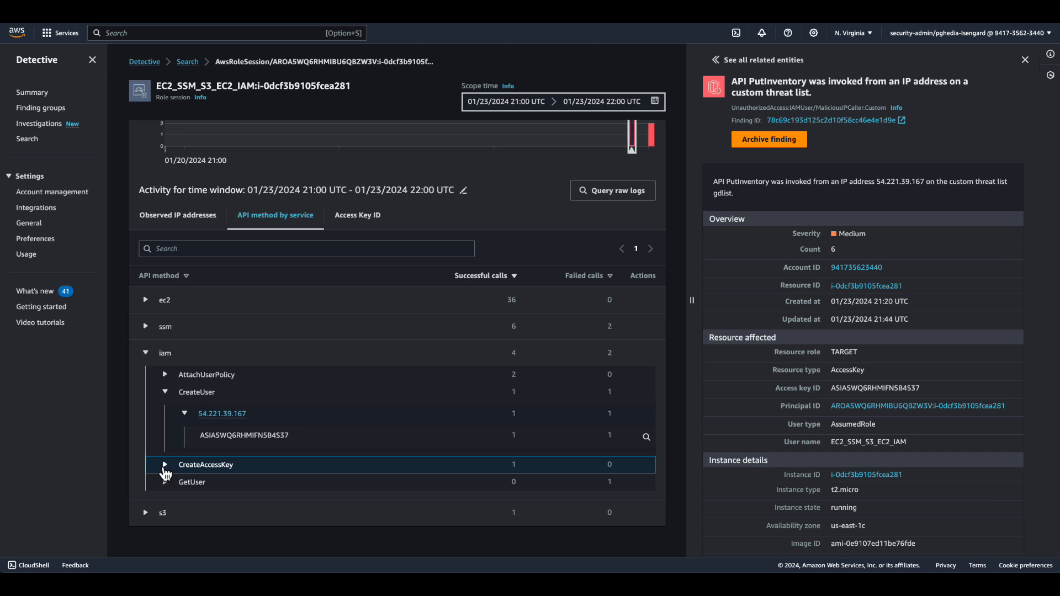
left_click(165, 465)
scroll(166, 468, "down", 1)
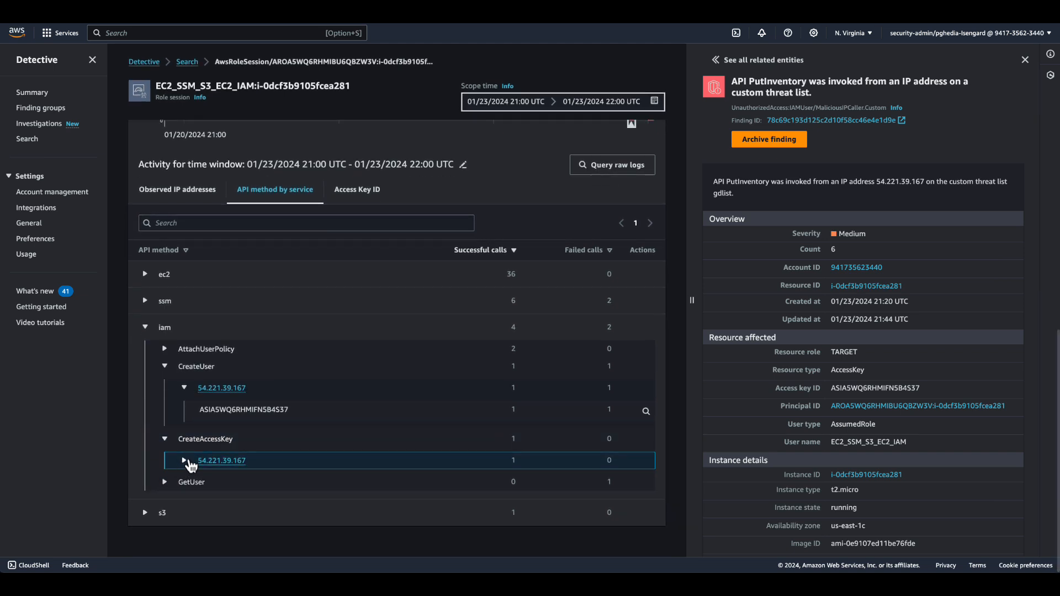
left_click(187, 462)
left_click(647, 485)
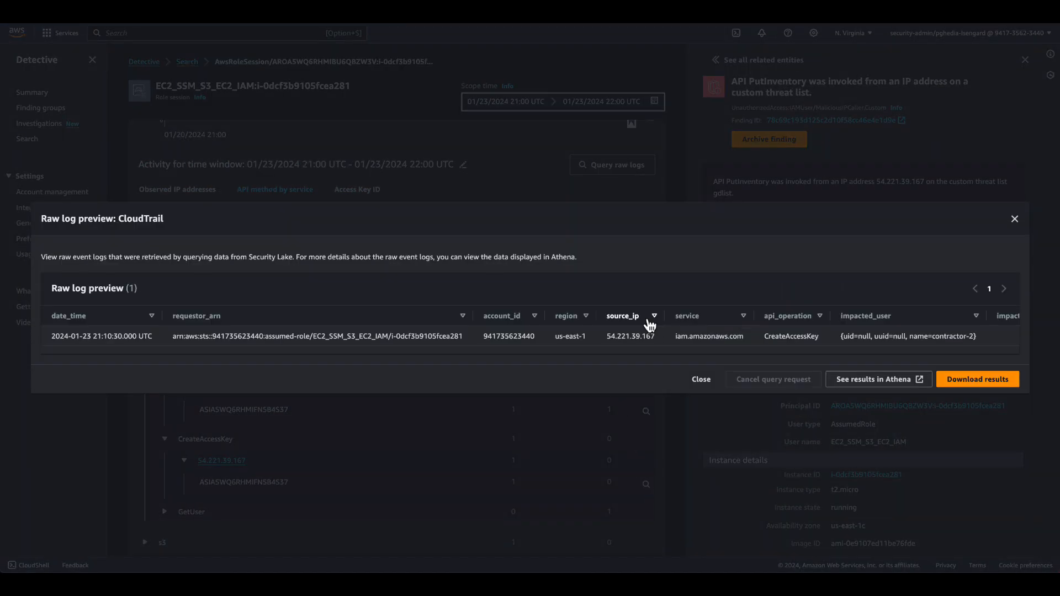
Step: Examine the access key ID and user name in the CreateAccessKey log's response elements, and close the preview
scroll(650, 325, "right", 10)
scroll(668, 331, "right", 10)
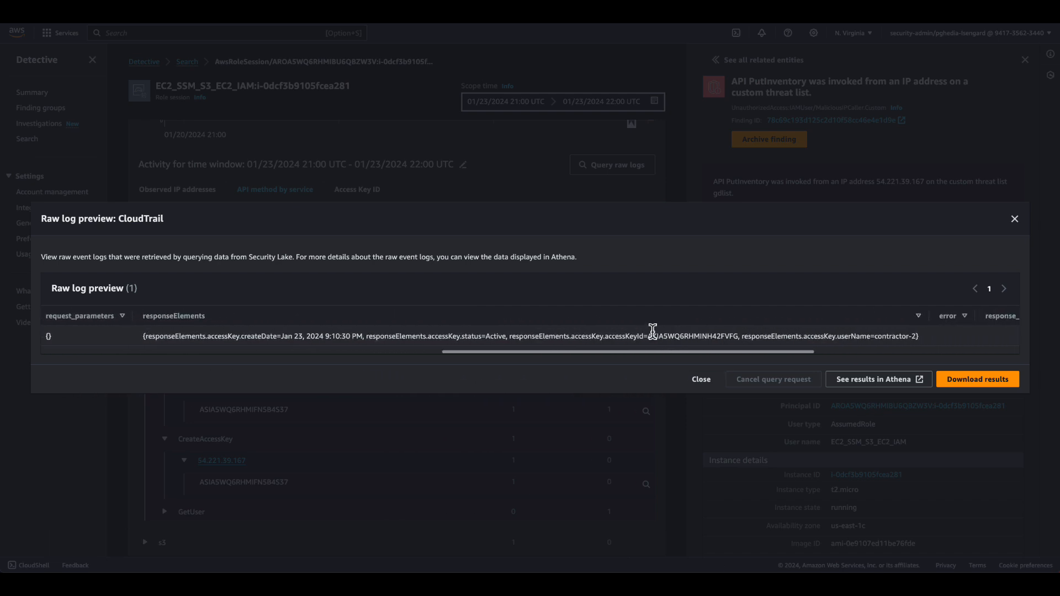
left_click_drag(653, 336, 740, 336)
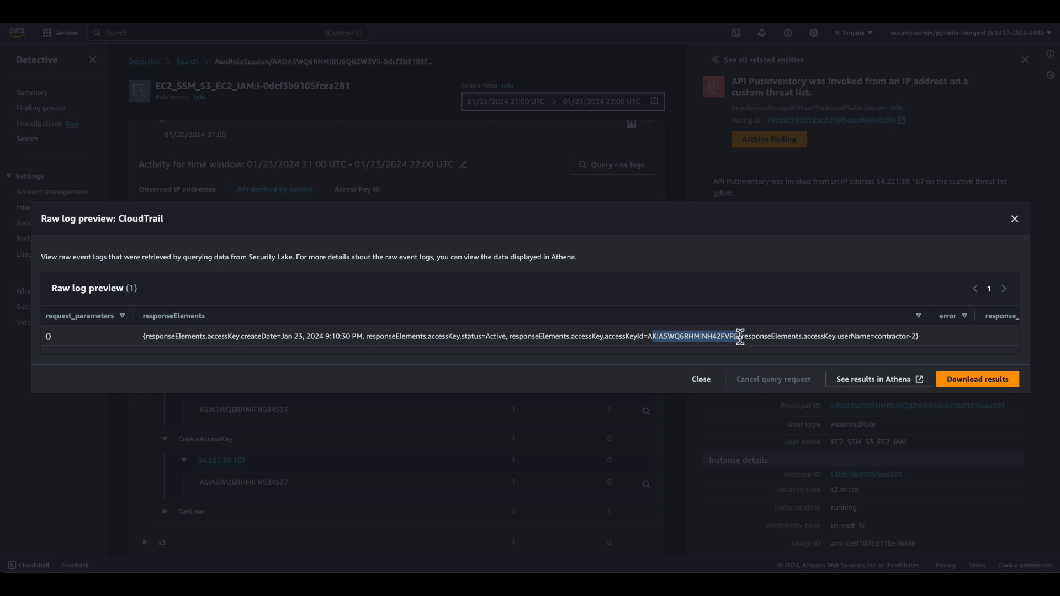
left_click_drag(837, 336, 912, 339)
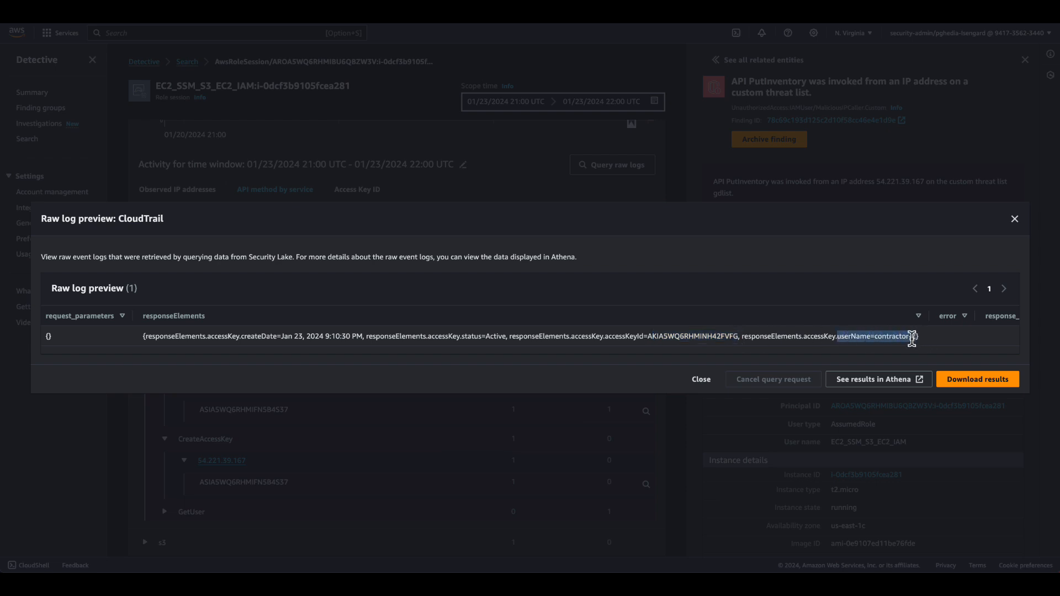
left_click(1015, 220)
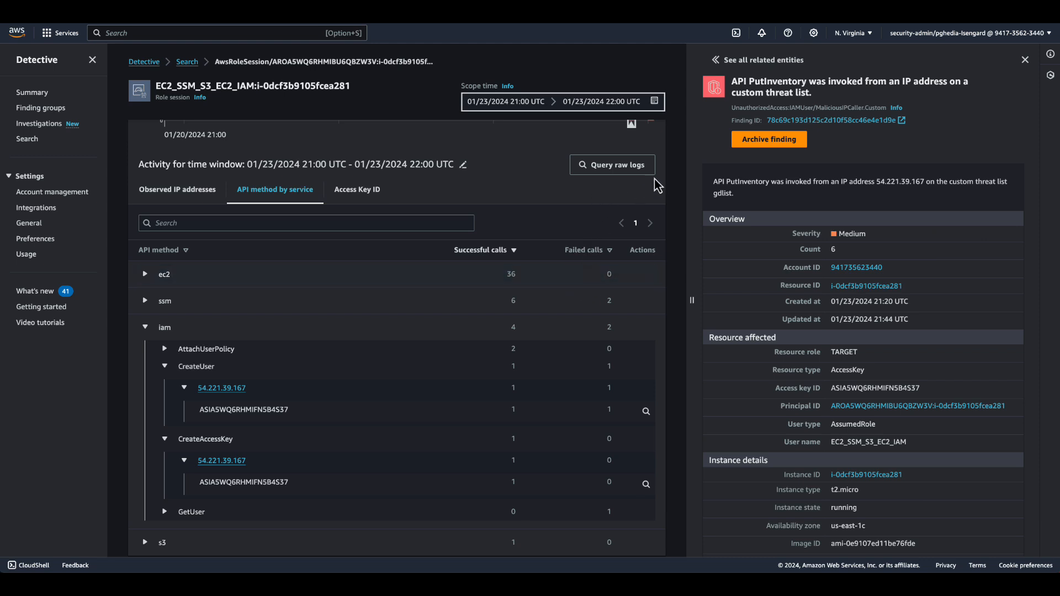
Step: Query the raw logs for the entire activity time window, download the results, and dismiss the notification
left_click(608, 170)
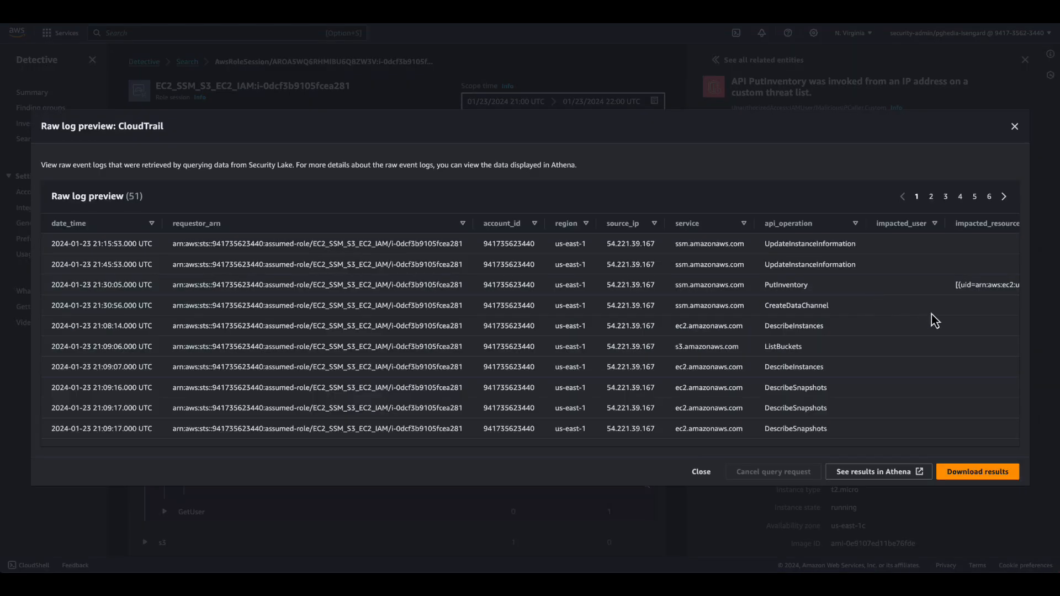
left_click(977, 472)
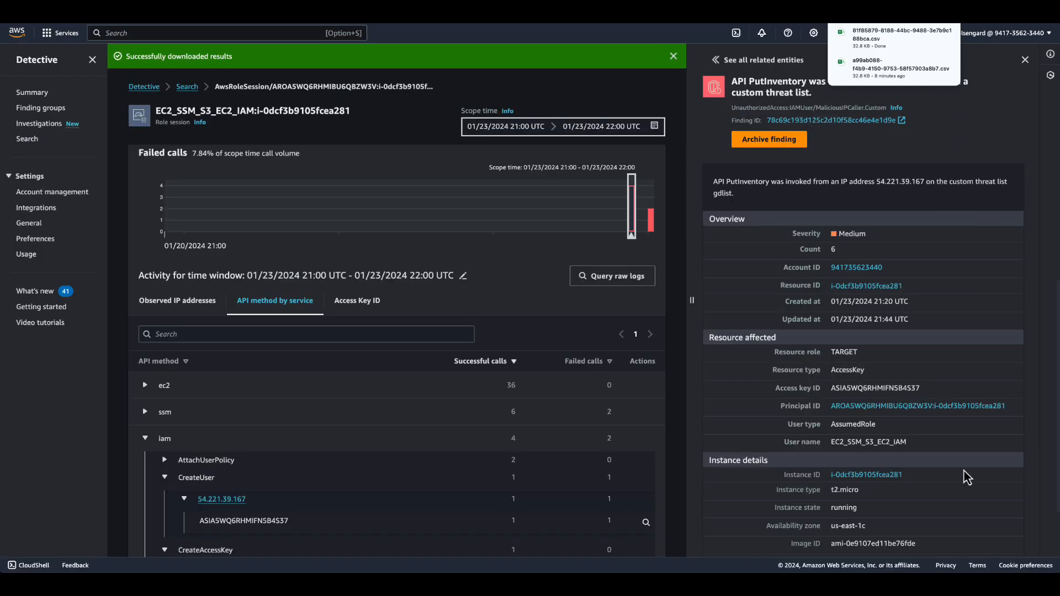
left_click(673, 56)
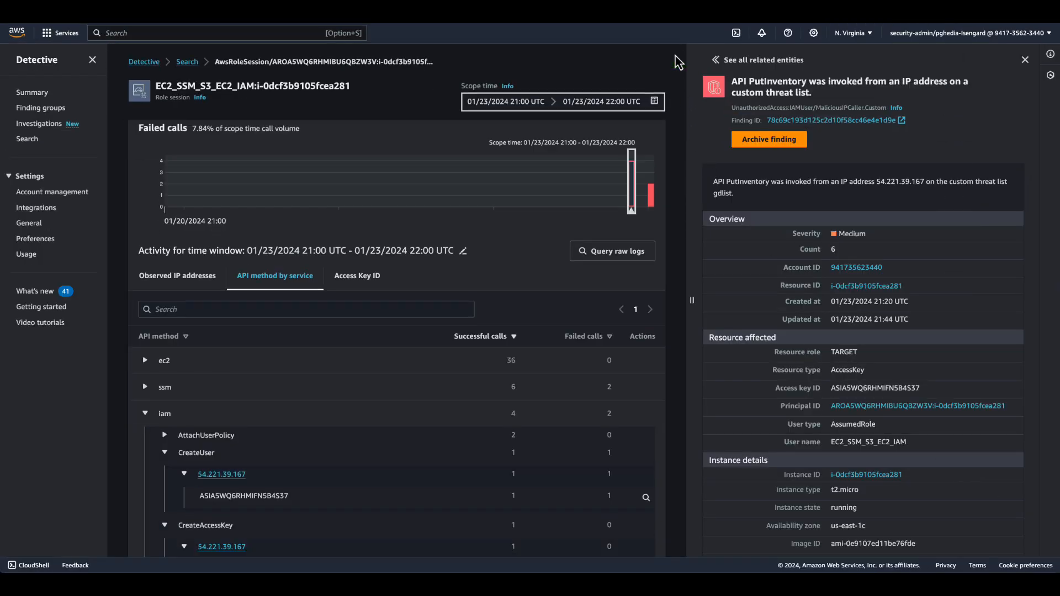
Step: Query the raw logs for the activity time window, open the results in Athena, and examine the SQL query down to its WHERE conditions
left_click(615, 252)
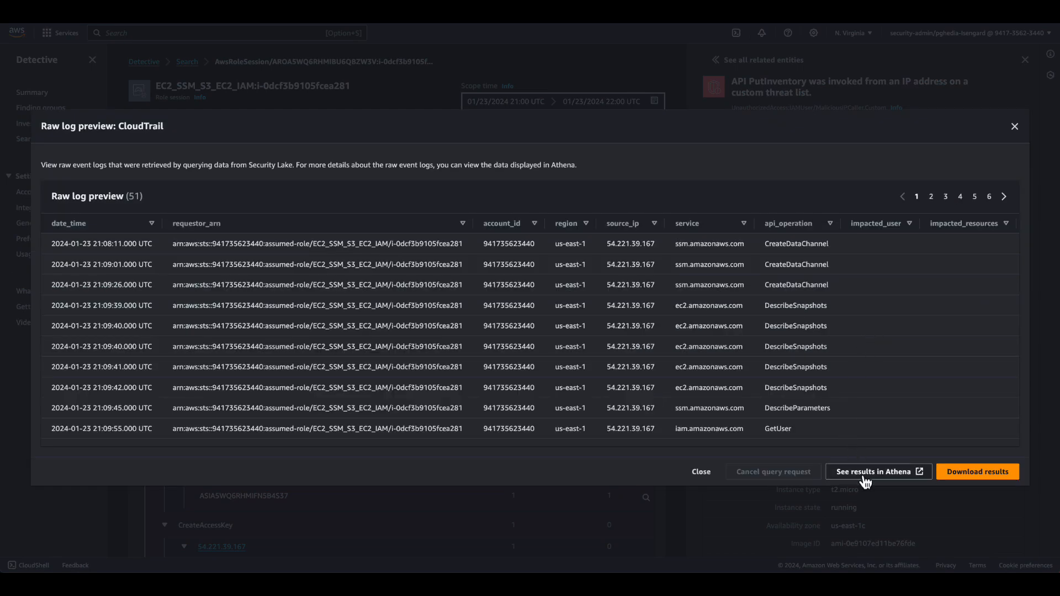
left_click(865, 478)
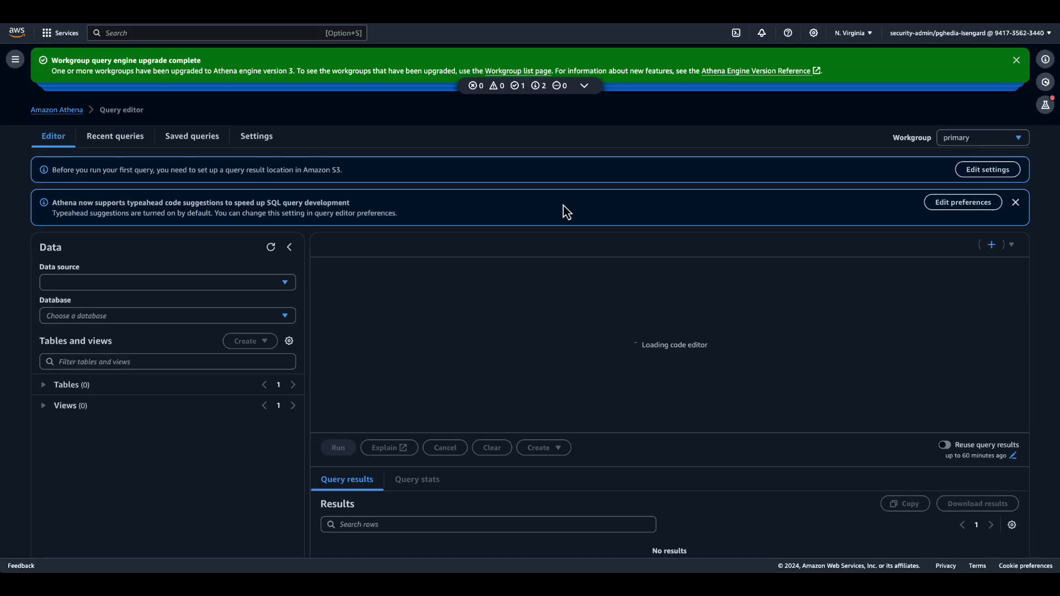
scroll(598, 297, "down", 2)
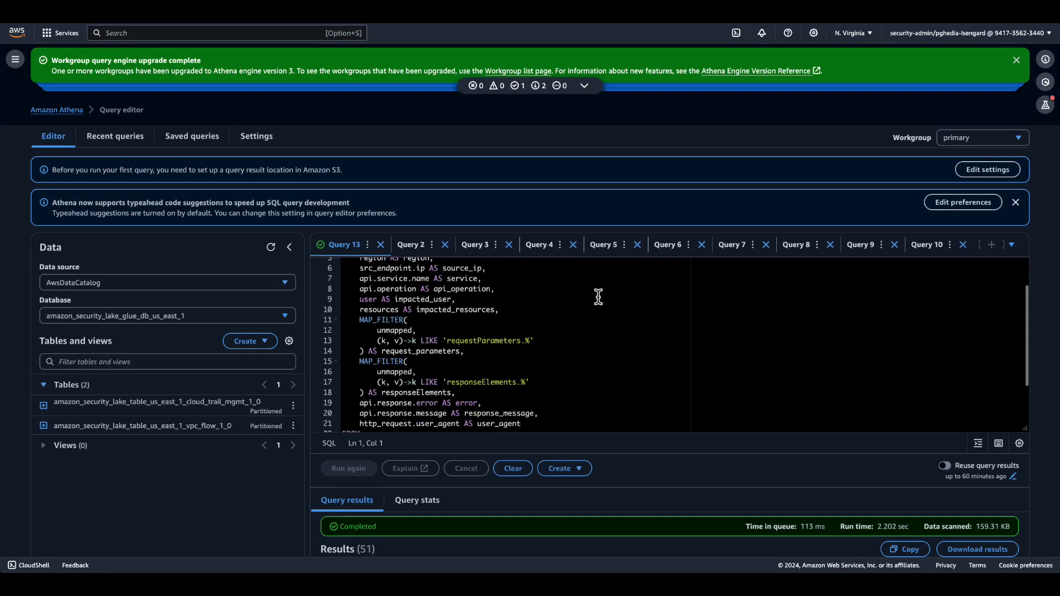
scroll(598, 296, "down", 3)
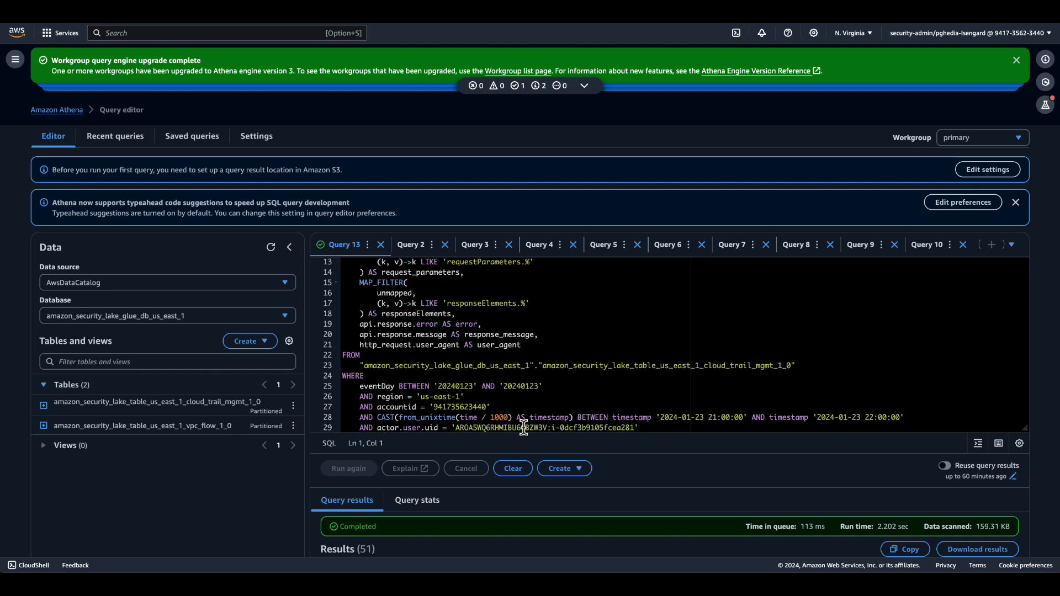
Step: Examine the CloudTrail result rows that the query returned in Athena
scroll(648, 459, "down", 5)
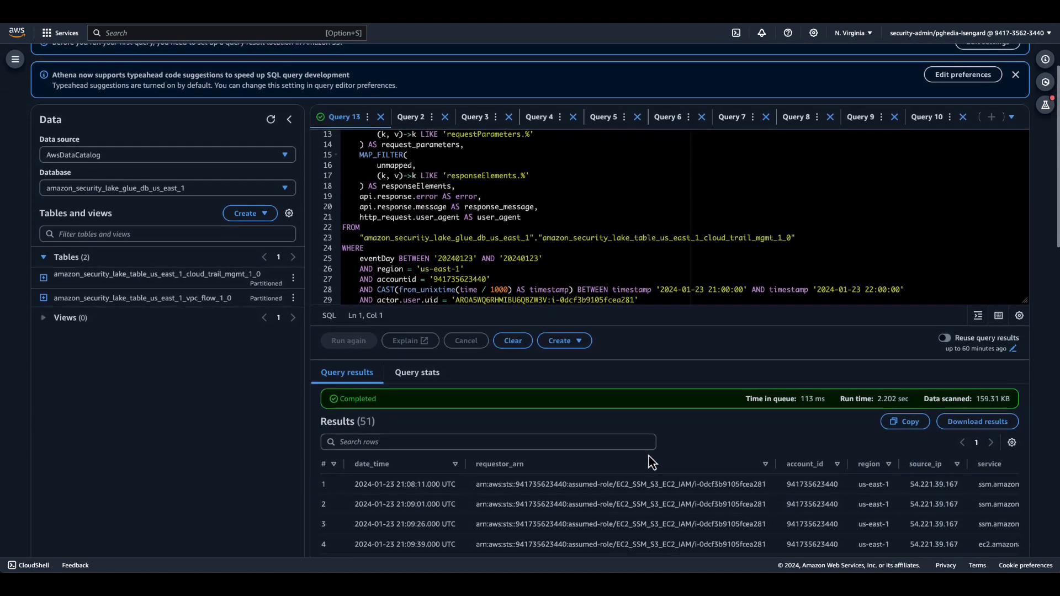
scroll(648, 456, "down", 7)
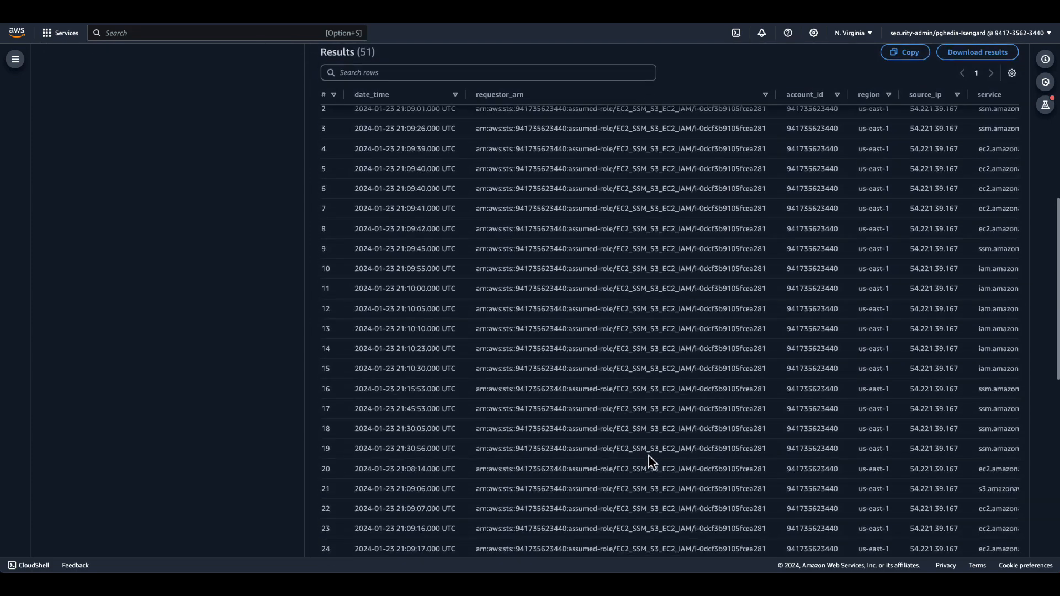
scroll(648, 457, "down", 2)
scroll(648, 455, "up", 3)
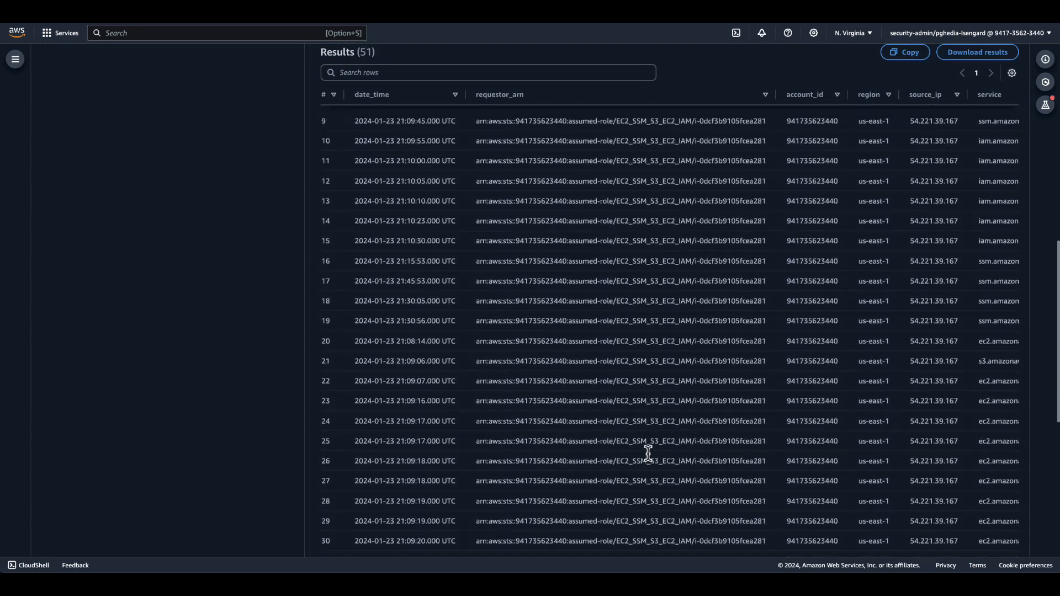
scroll(648, 455, "up", 8)
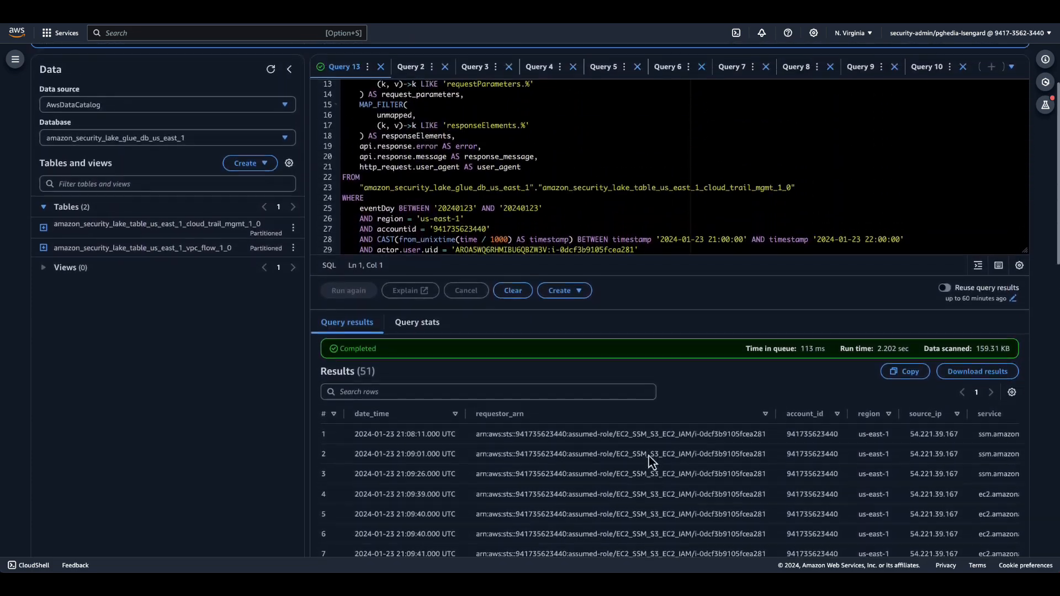
scroll(649, 456, "up", 2)
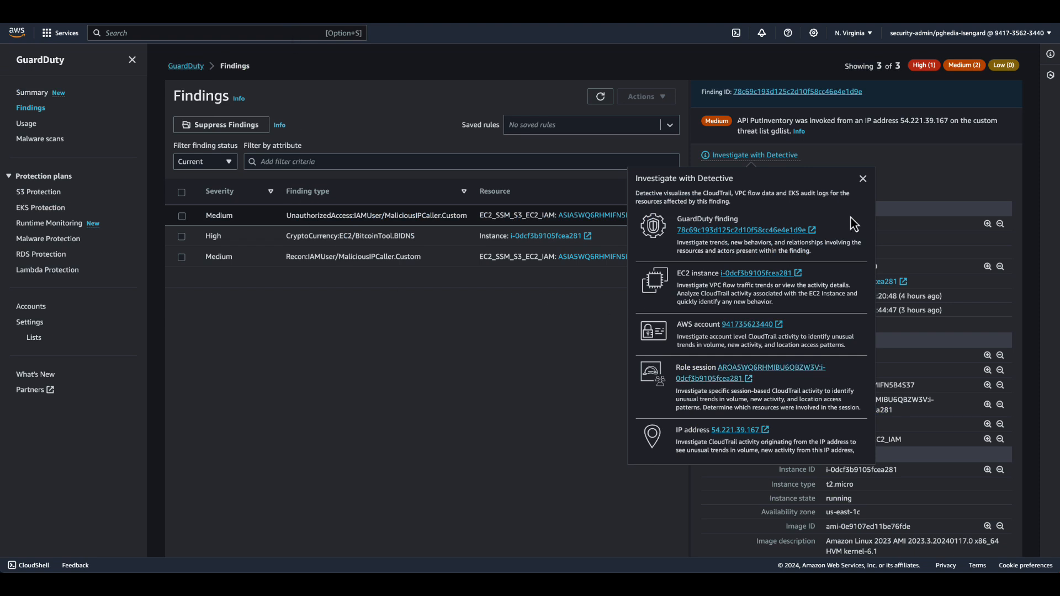
Step: In GuardDuty, select the CryptoCurrency:EC2/BitcoinTool.B!DNS finding and investigate EC2 instance i-0dcf3b9105fcea281 with Detective
left_click(862, 180)
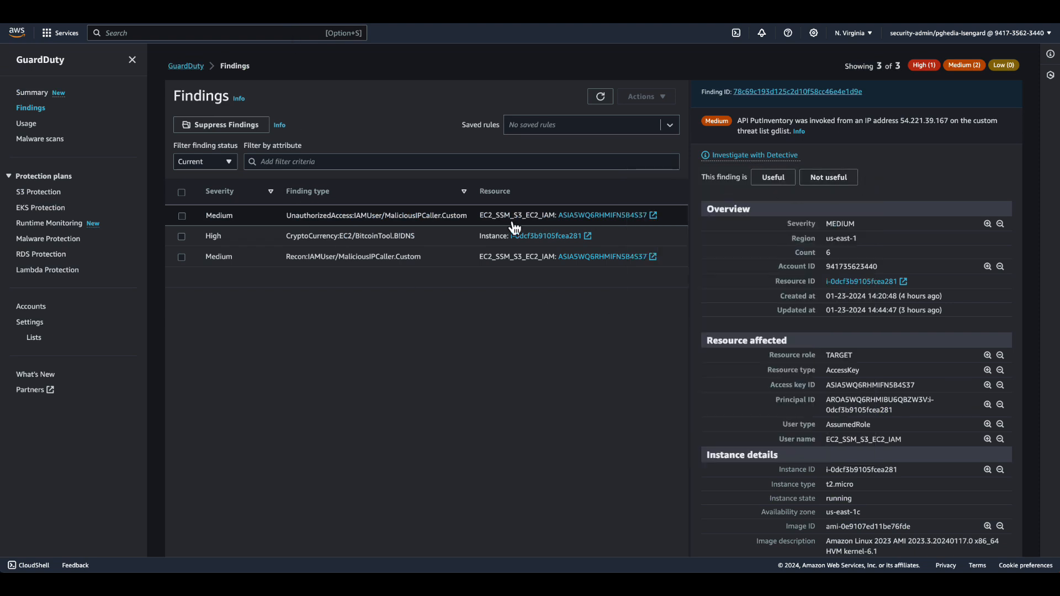
left_click(190, 236)
left_click(768, 156)
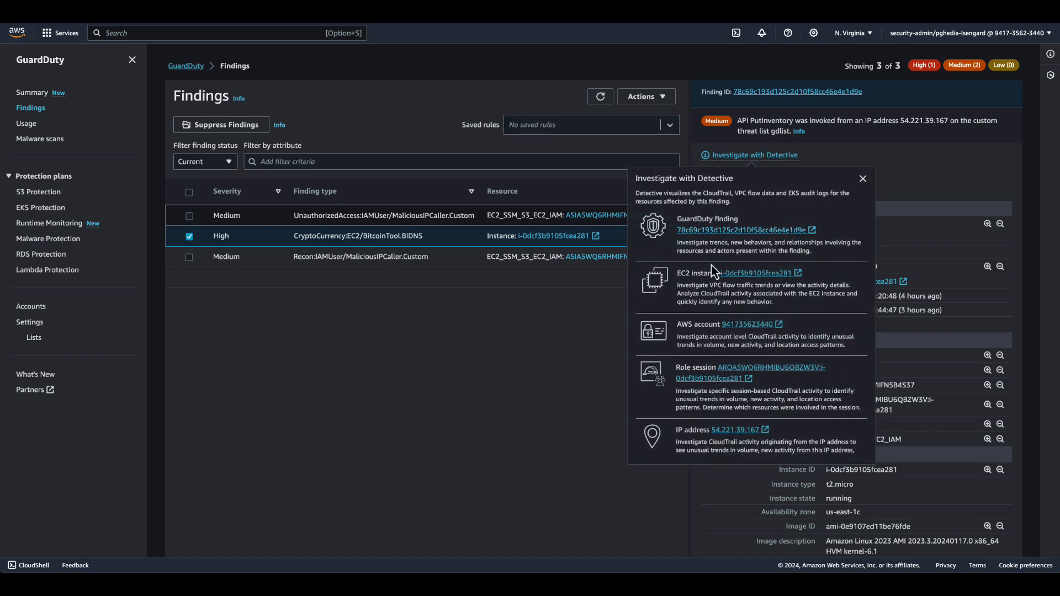
left_click(735, 274)
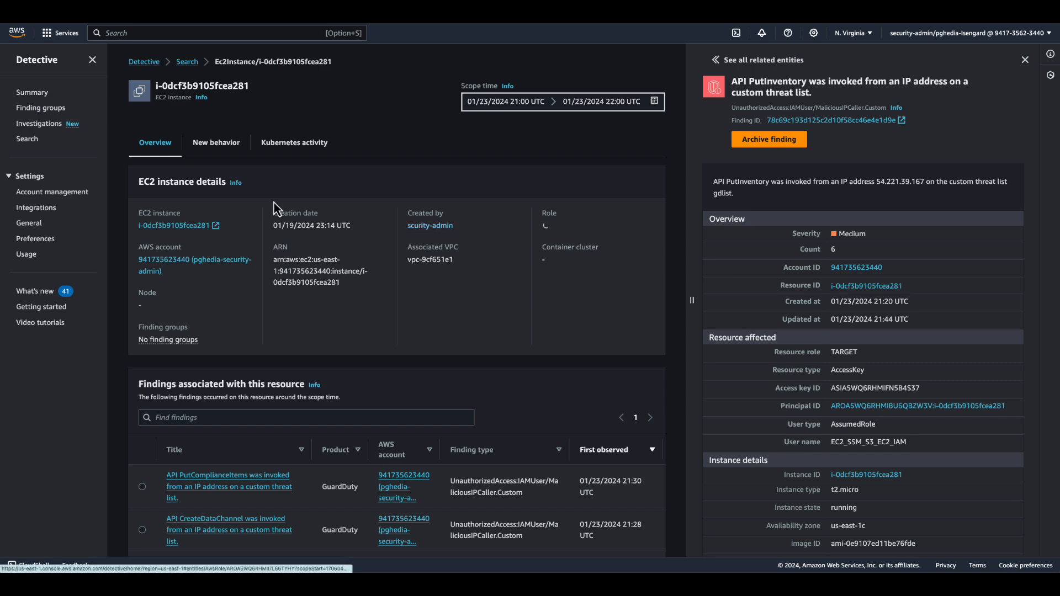
Step: Display the EC2 instance's overall VPC flow volume details for the scope time and query the raw logs for that time window
scroll(445, 304, "down", 1)
scroll(445, 304, "down", 10)
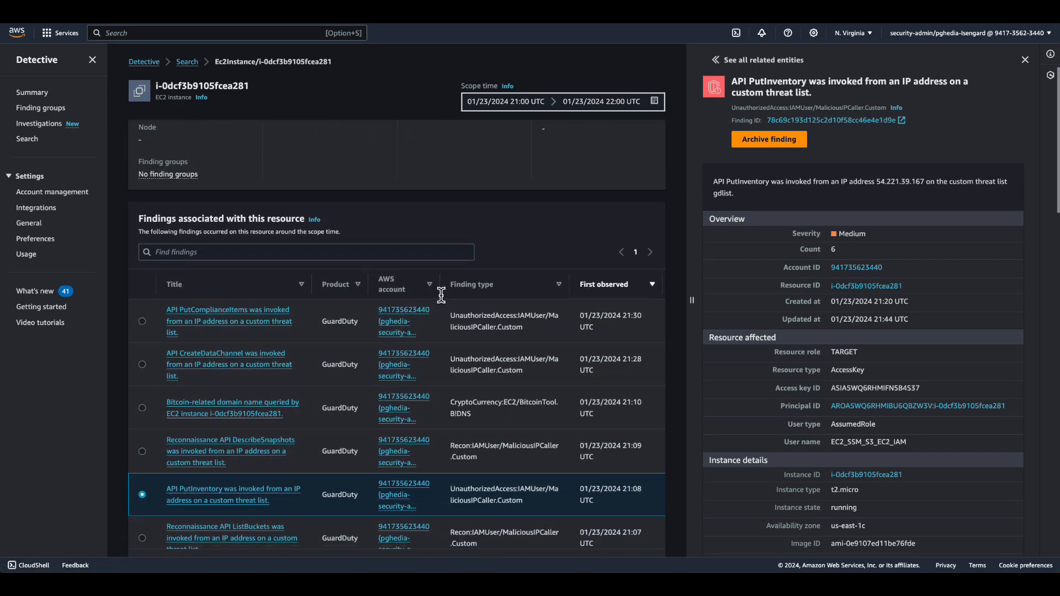
scroll(445, 303, "down", 5)
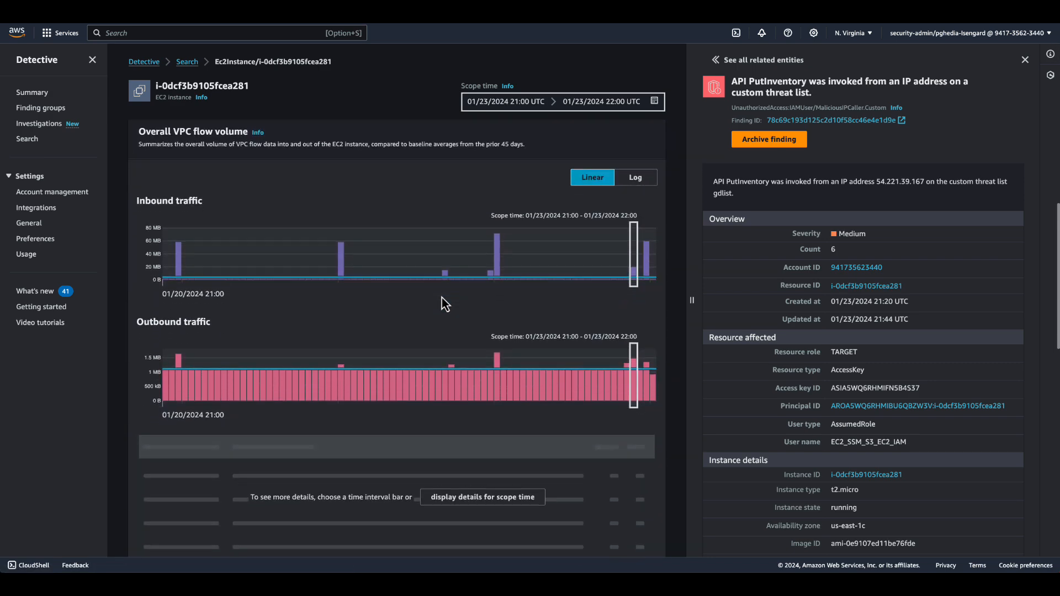
left_click(479, 393)
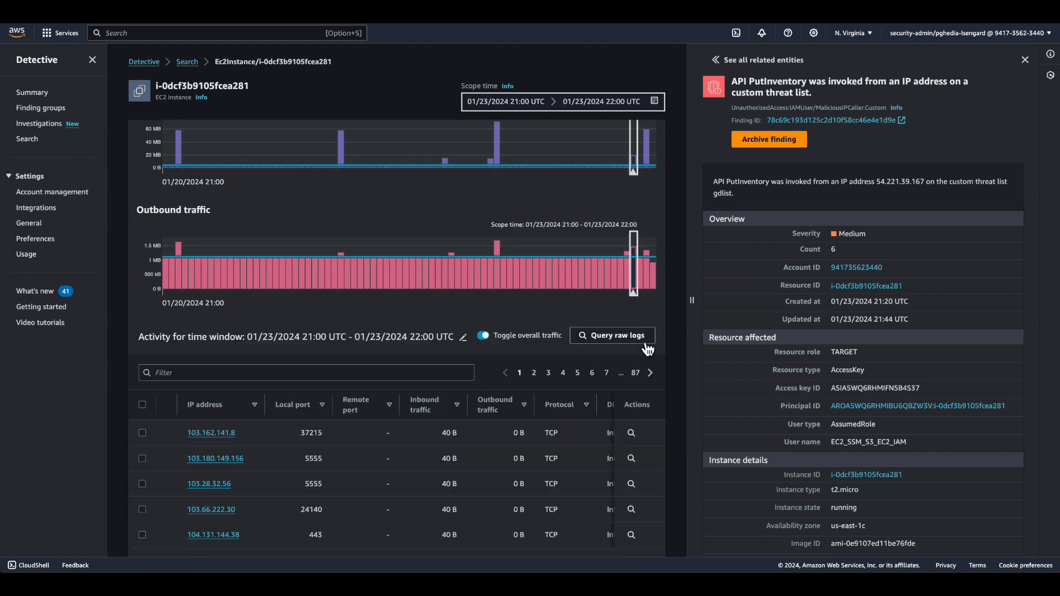
left_click(628, 339)
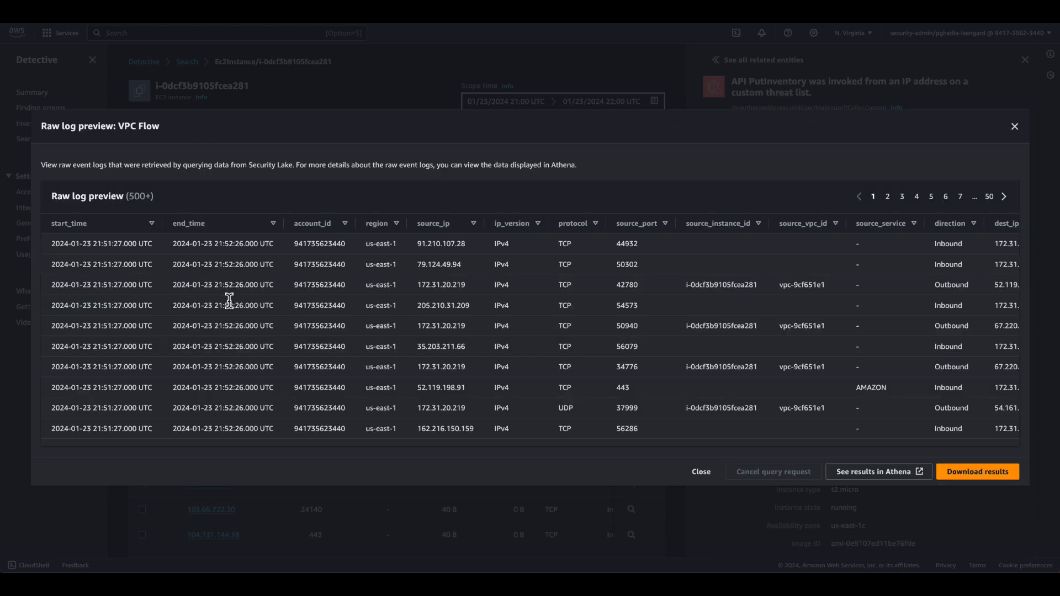
Step: Examine the source, destination, boundary, traffic bytes and status columns of the VPC Flow raw log preview, and close it
scroll(555, 318, "right", 5)
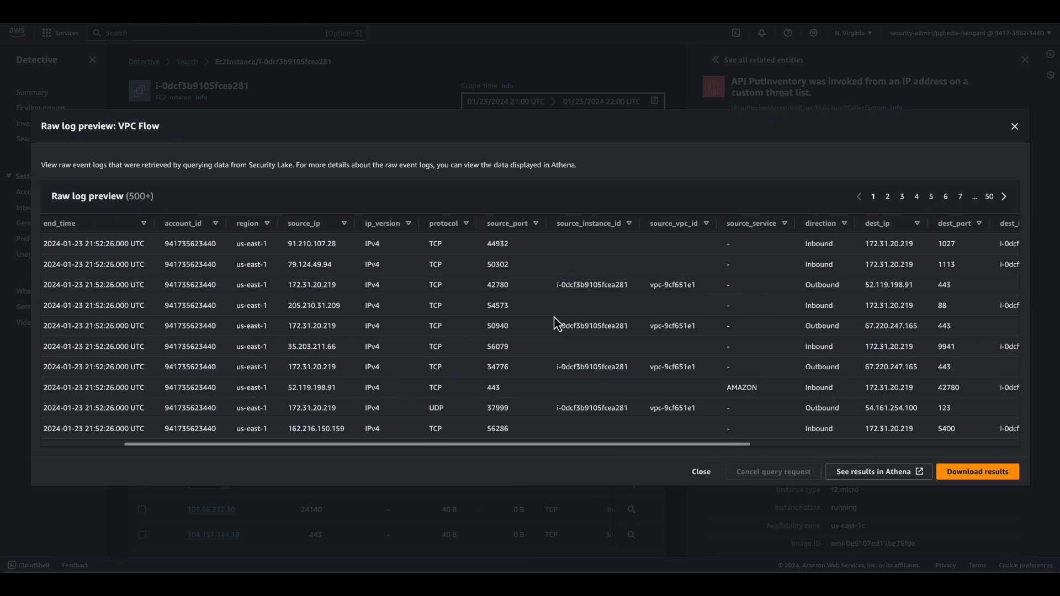
scroll(552, 317, "right", 5)
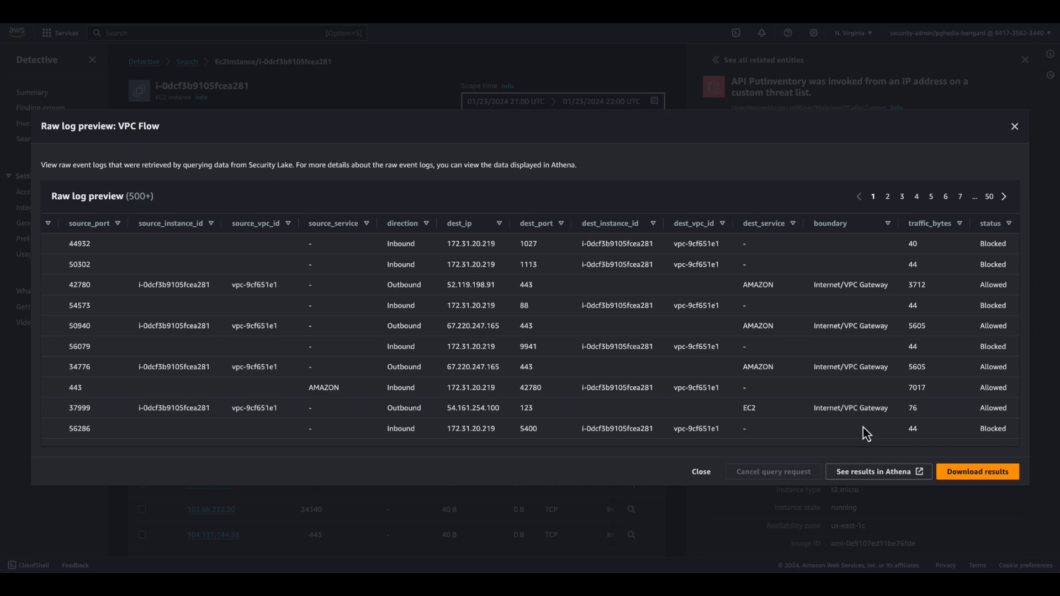
left_click(1014, 127)
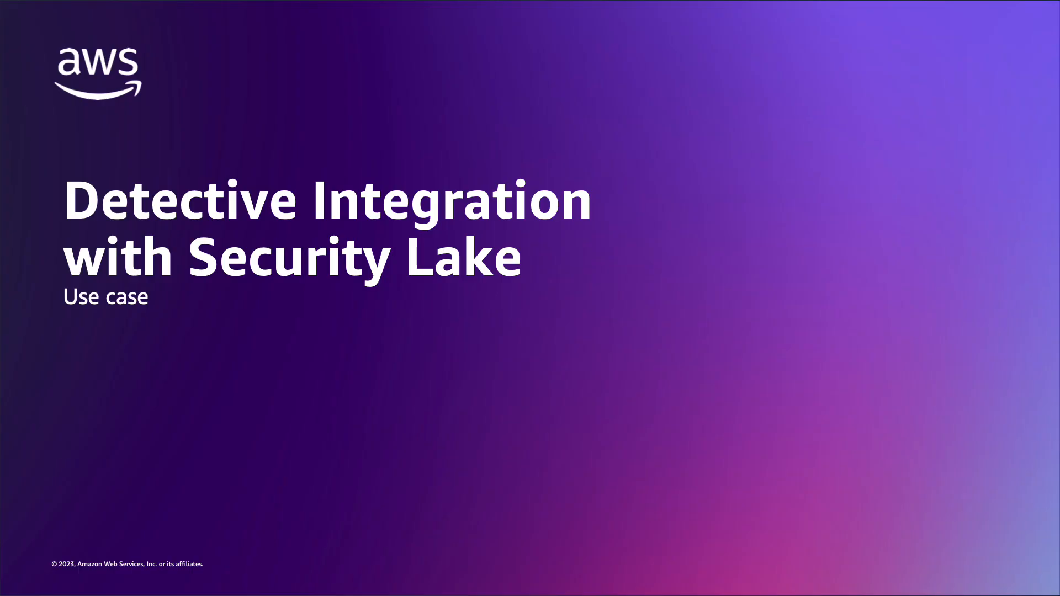